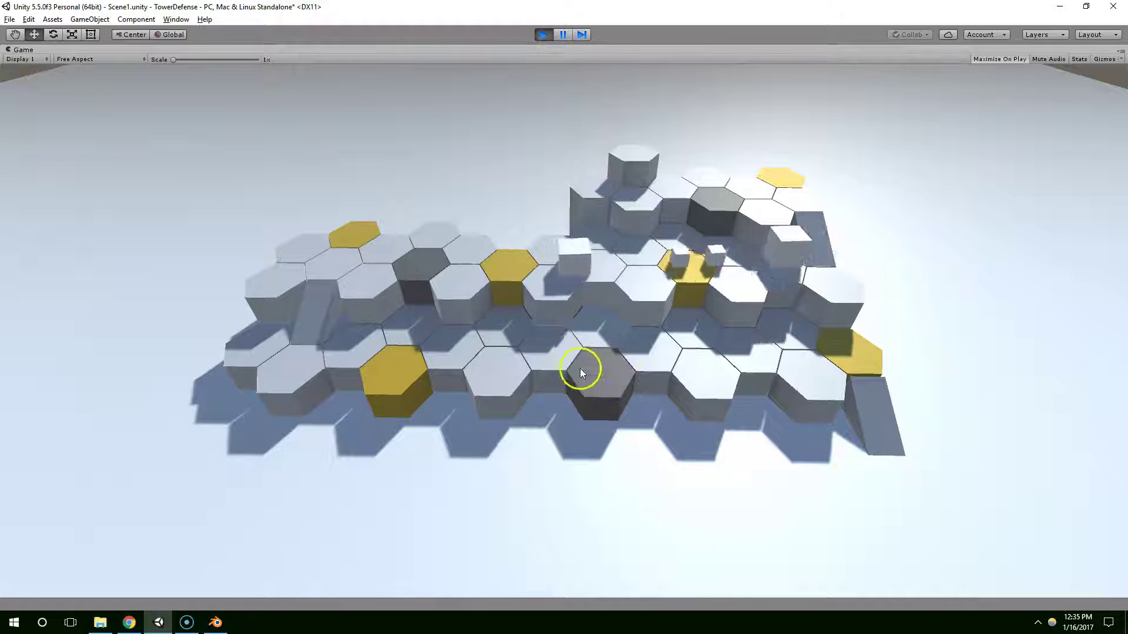
Step: Stop the running game preview and switch to Blender
{"action": "left_click", "coordinate": [544, 35]}
{"action": "left_click", "coordinate": [216, 622]}
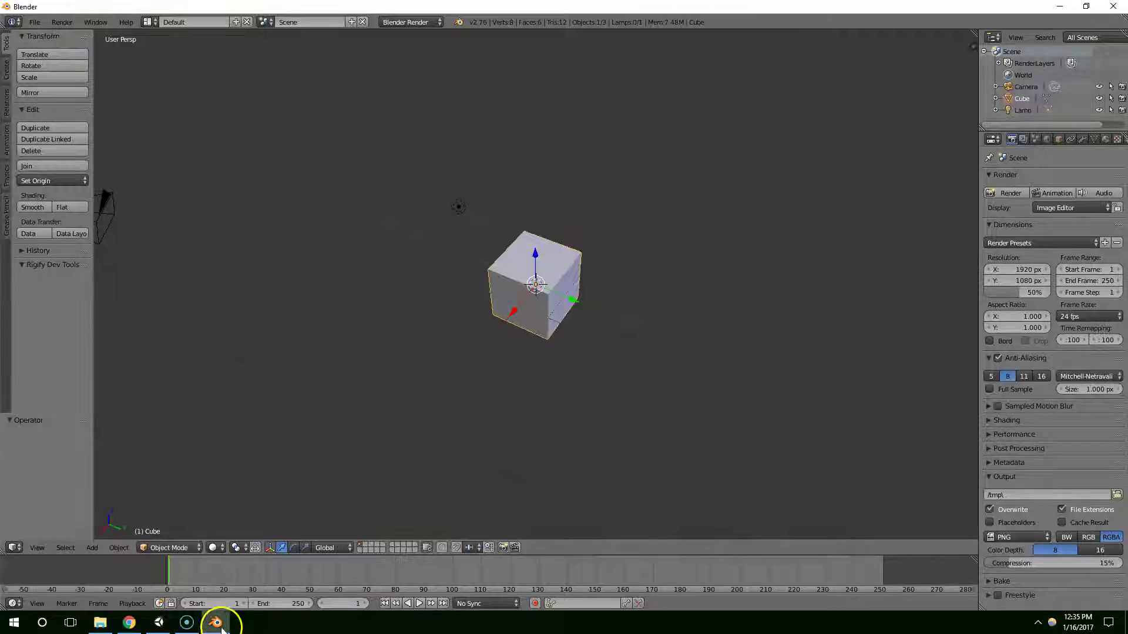
Step: Delete all the default objects from the scene
{"action": "middle_click_drag", "start_coordinate": [496, 234], "coordinate": [506, 259]}
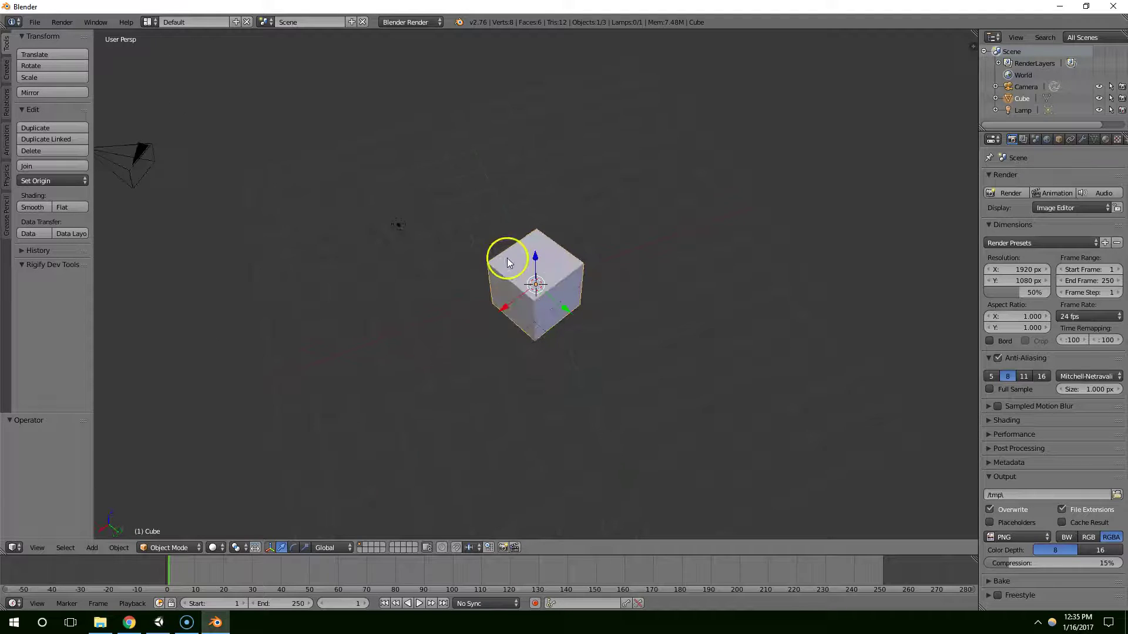
{"action": "key", "text": "a"}
{"action": "key", "text": "a"}
{"action": "key", "text": "x"}
{"action": "left_click", "coordinate": [507, 258]}
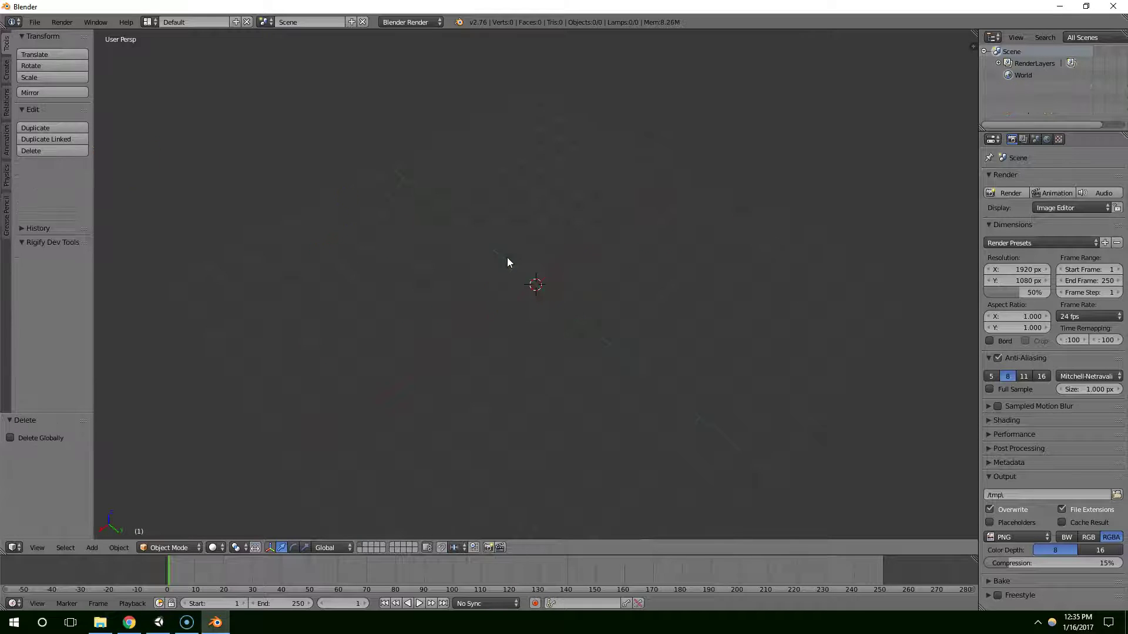
Step: Add a UV sphere with 6 segments and 3 rings
{"action": "key", "text": "shift+a"}
{"action": "mouse_move", "coordinate": [508, 261]}
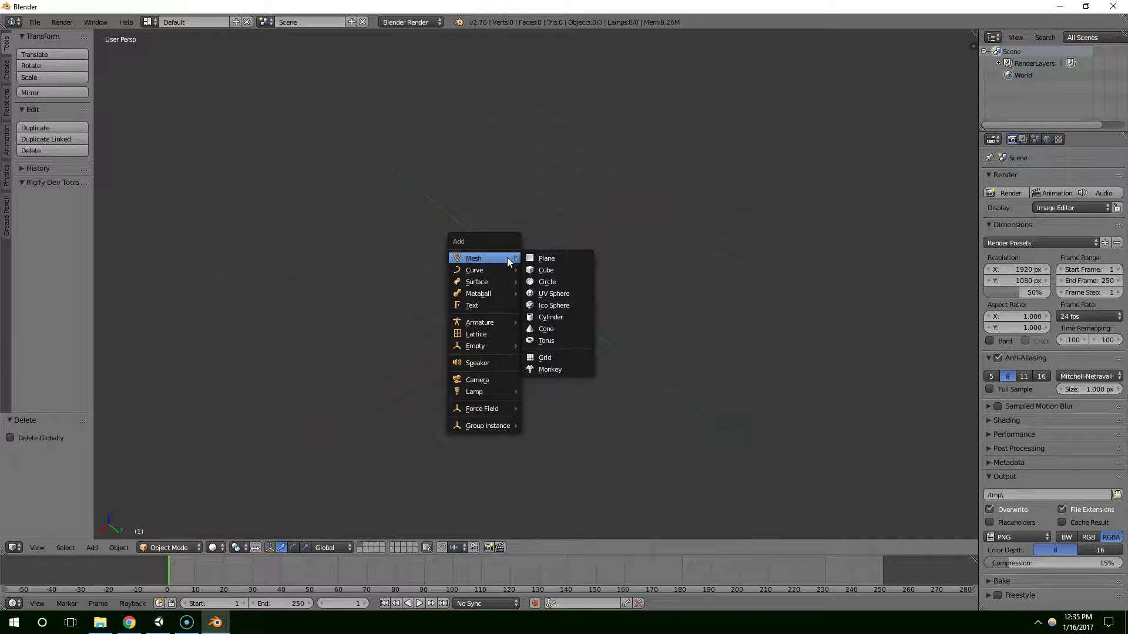
{"action": "left_click", "coordinate": [553, 297]}
{"action": "scroll", "coordinate": [584, 290], "scroll_direction": "up", "scroll_amount": 4}
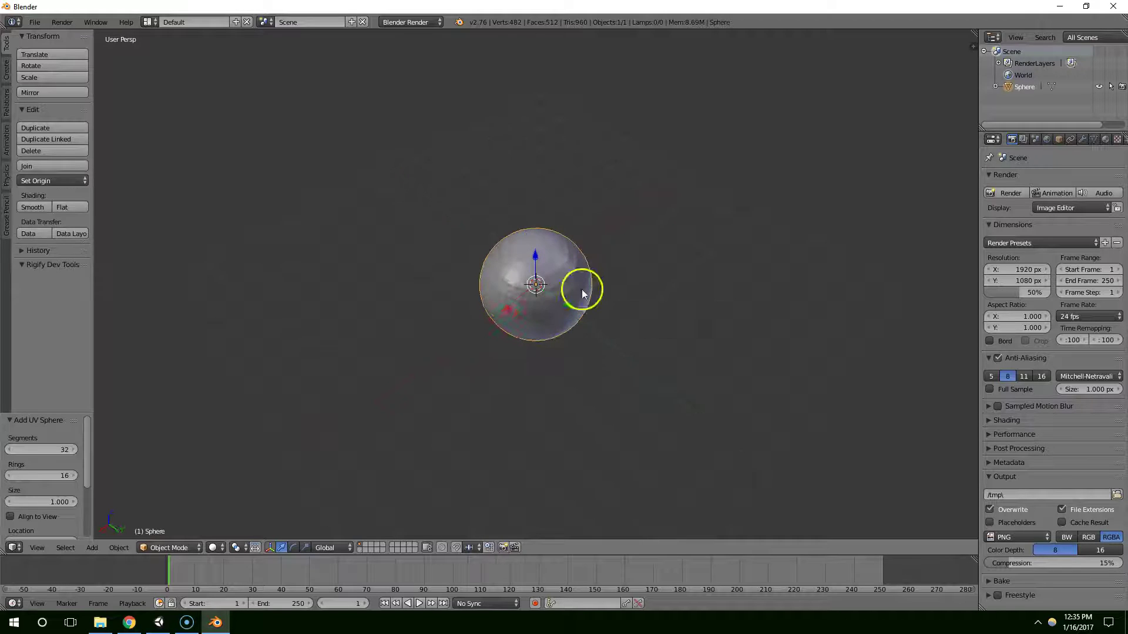
{"action": "left_click_drag", "start_coordinate": [59, 450], "coordinate": [63, 451]}
{"action": "left_click", "coordinate": [58, 449]}
{"action": "type", "text": "6"}
{"action": "key", "text": "Return"}
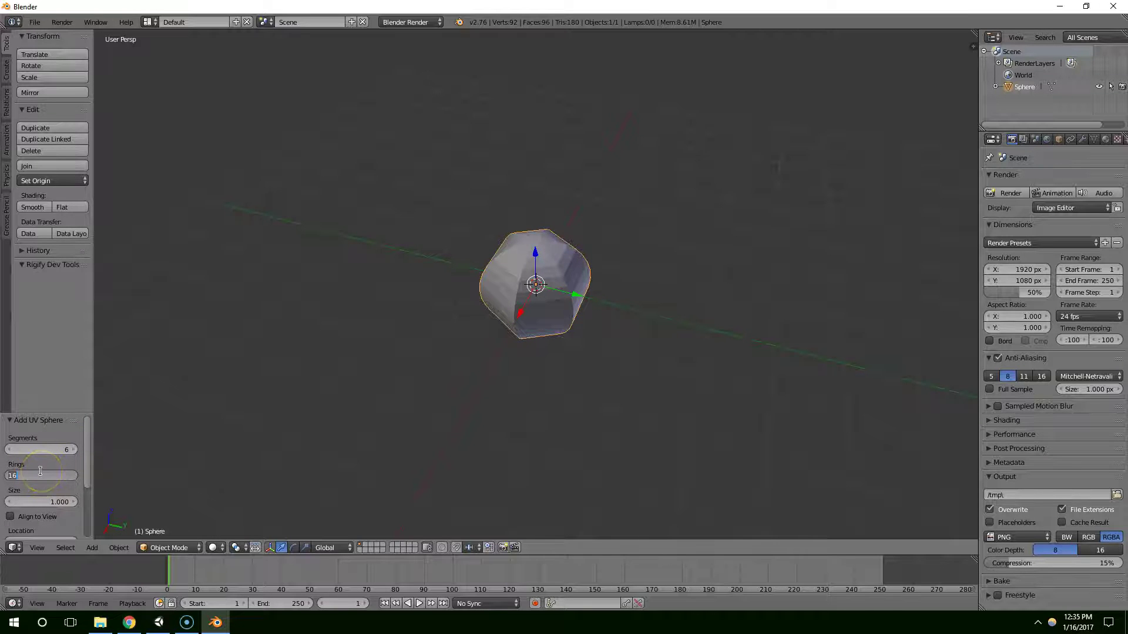
{"action": "key", "text": "Return"}
Step: Show the sphere in wireframe and delete the seven vertices of its lower half in Edit Mode
{"action": "mouse_move", "coordinate": [435, 390]}
{"action": "middle_mouse_down"}
{"action": "mouse_move", "coordinate": [485, 365]}
{"action": "mouse_move", "coordinate": [487, 304]}
{"action": "mouse_move", "coordinate": [477, 308]}
{"action": "middle_mouse_up"}
{"action": "key", "text": "z"}
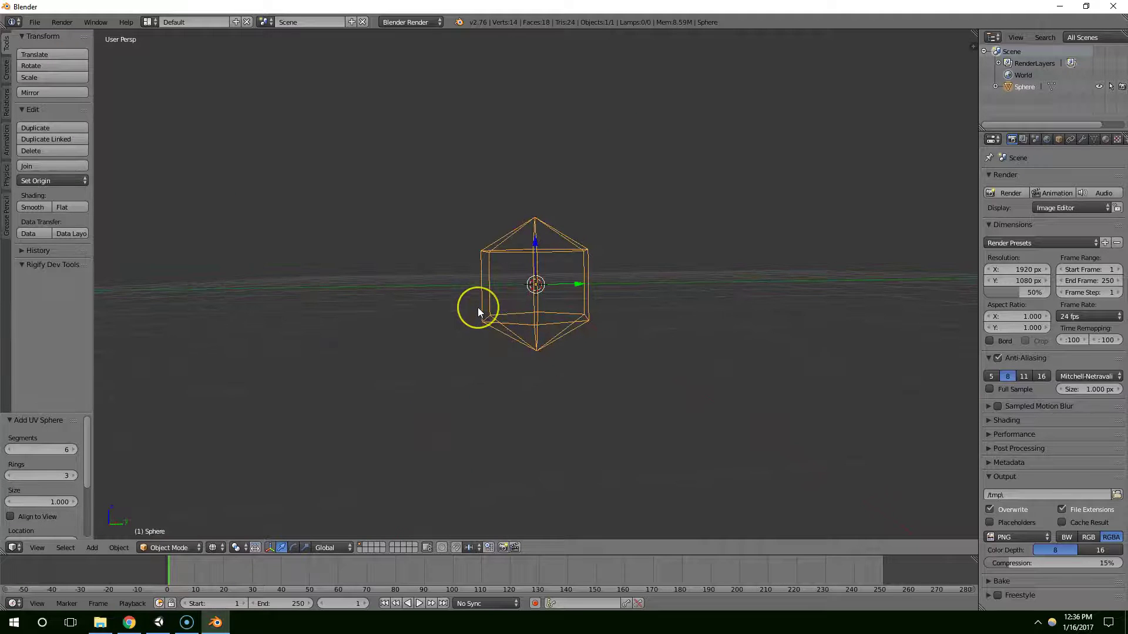
{"action": "key", "text": "Tab"}
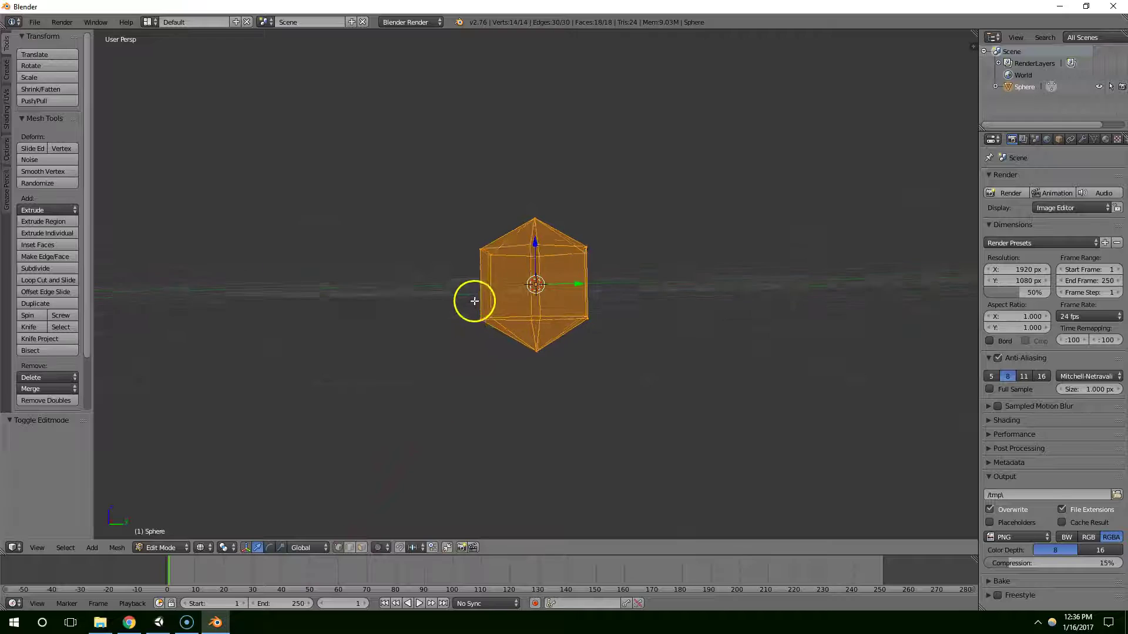
{"action": "key", "text": "a"}
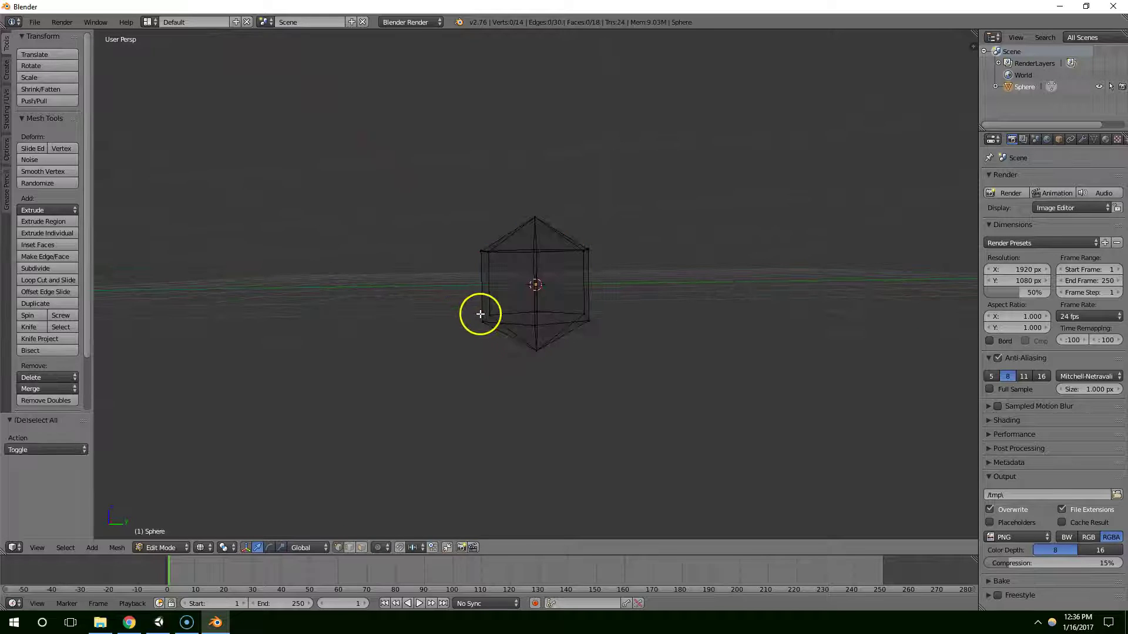
{"action": "key", "text": "b"}
{"action": "left_click_drag", "start_coordinate": [460, 295], "coordinate": [626, 372]}
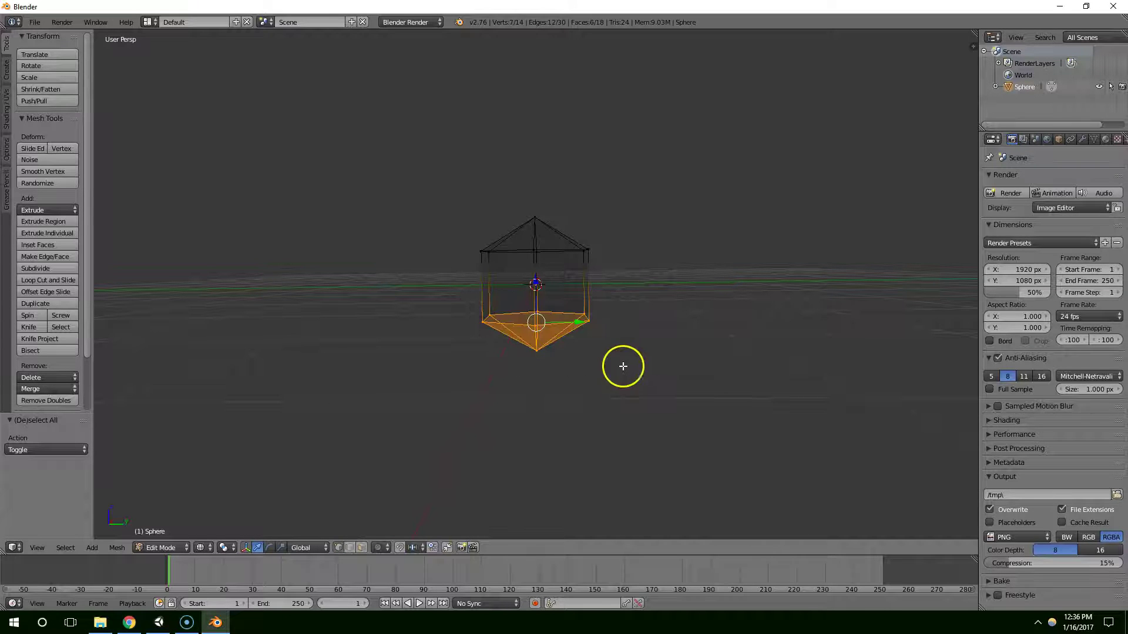
{"action": "key", "text": "x"}
{"action": "left_click", "coordinate": [614, 365]}
Step: Try to delete the hexagon's centre vertex and fill the outline with a single face
{"action": "middle_click_drag", "start_coordinate": [606, 305], "coordinate": [575, 382]}
{"action": "key", "text": "KP_7"}
{"action": "scroll", "coordinate": [600, 373], "scroll_direction": "up", "scroll_amount": 1}
{"action": "left_click", "coordinate": [495, 263]}
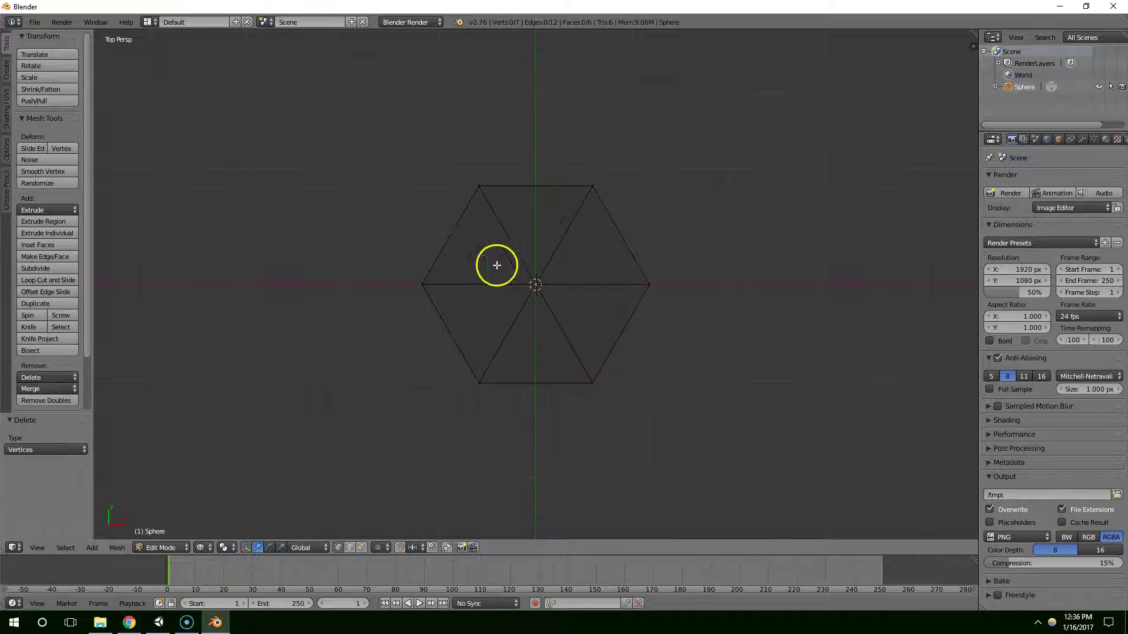
{"action": "key", "text": "x"}
{"action": "left_click", "coordinate": [543, 290]}
{"action": "scroll", "coordinate": [536, 253], "scroll_direction": "down", "scroll_amount": 1}
{"action": "left_click_drag", "start_coordinate": [393, 175], "coordinate": [679, 383]}
{"action": "key", "text": "f"}
{"action": "middle_click_drag", "start_coordinate": [637, 349], "coordinate": [534, 274]}
{"action": "key", "text": "ctrl+z"}
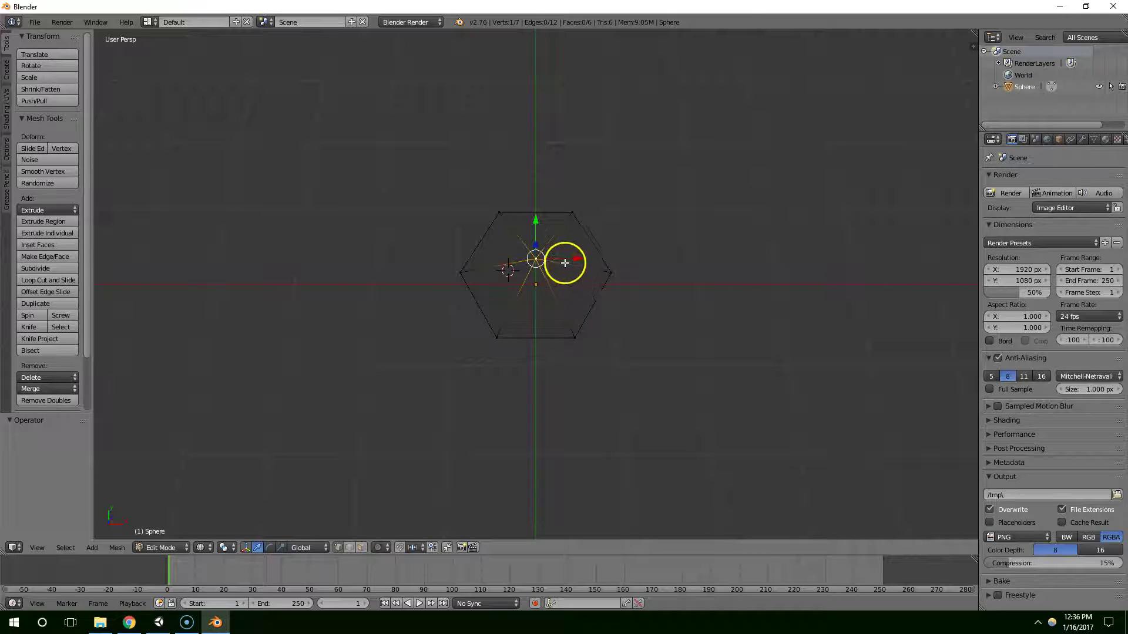
Step: Delete the hexagon's centre vertex and fill the six outer vertices with one face
{"action": "middle_click_drag", "start_coordinate": [573, 278], "coordinate": [564, 245]}
{"action": "key", "text": "x"}
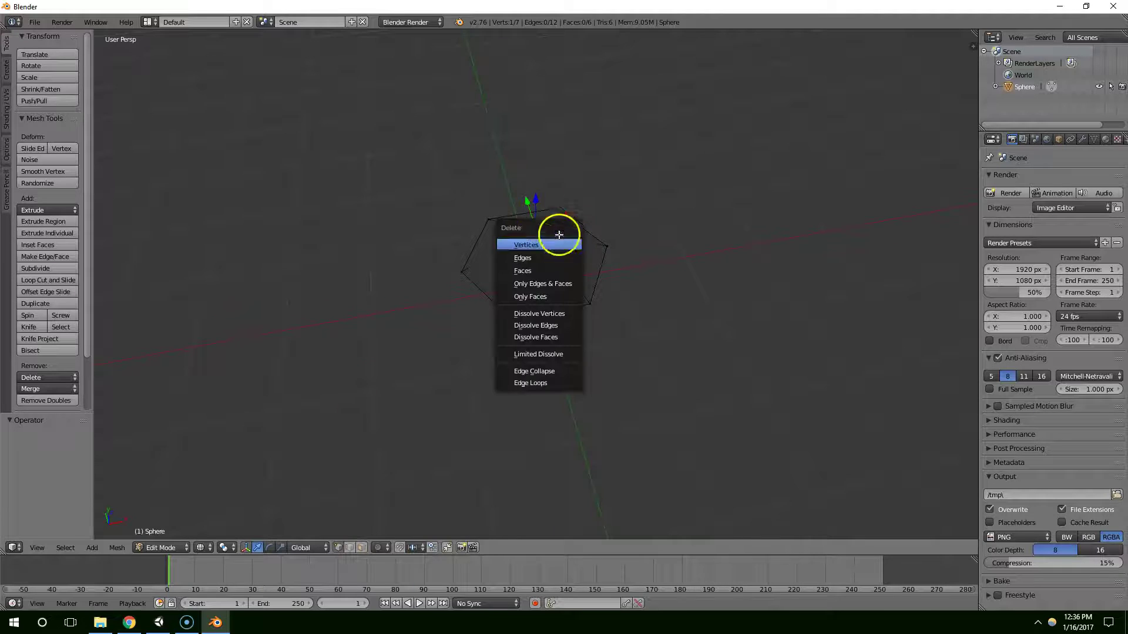
{"action": "left_click", "coordinate": [535, 242]}
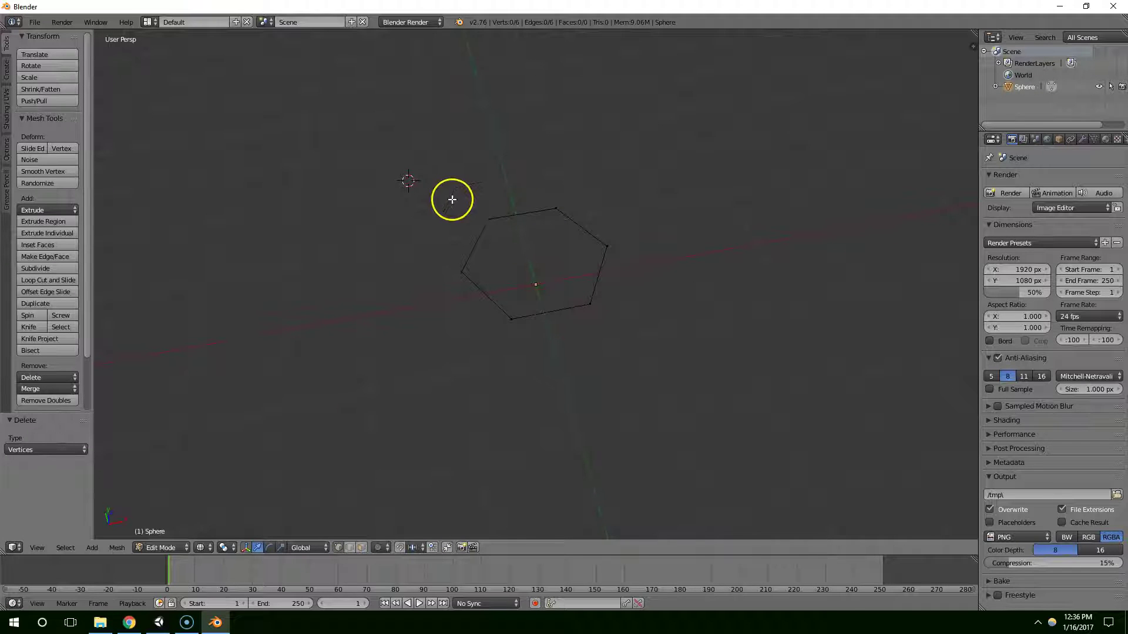
{"action": "left_click_drag", "start_coordinate": [405, 176], "coordinate": [639, 367]}
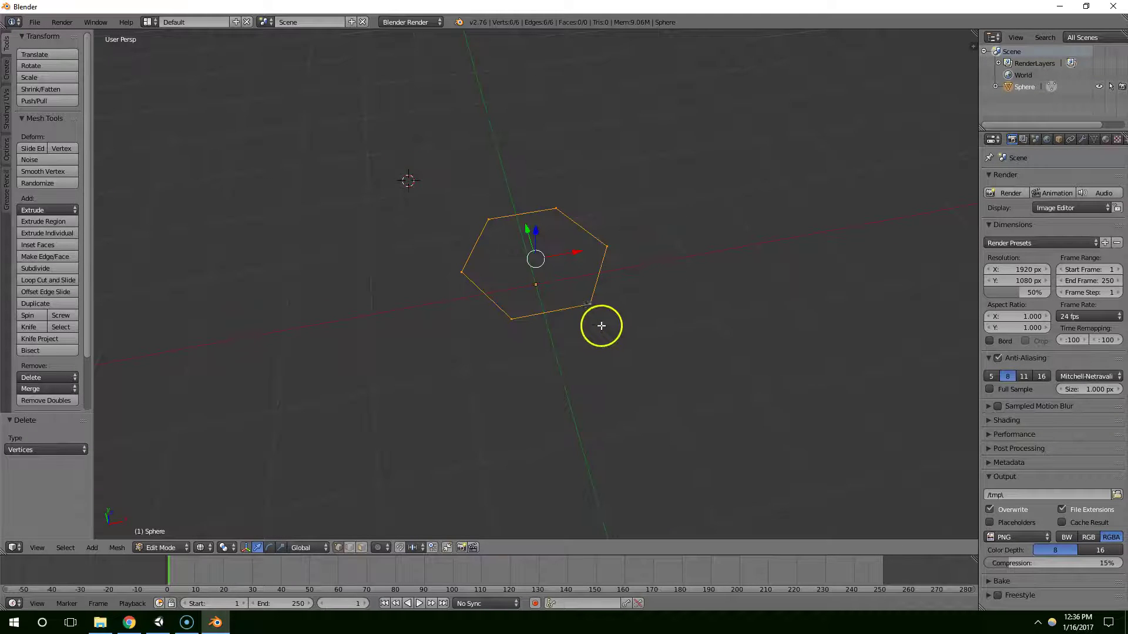
{"action": "key", "text": "f"}
Step: Move the hexagon face by -0.5 along the Z axis
{"action": "middle_click_drag", "start_coordinate": [587, 308], "coordinate": [552, 206]}
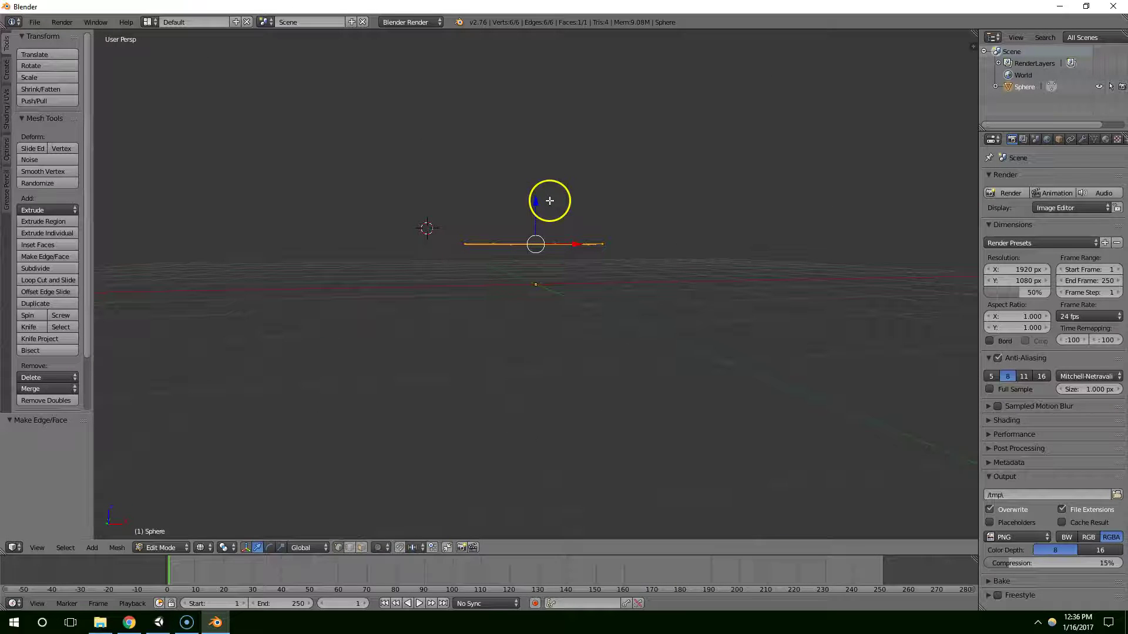
{"action": "key", "text": "g"}
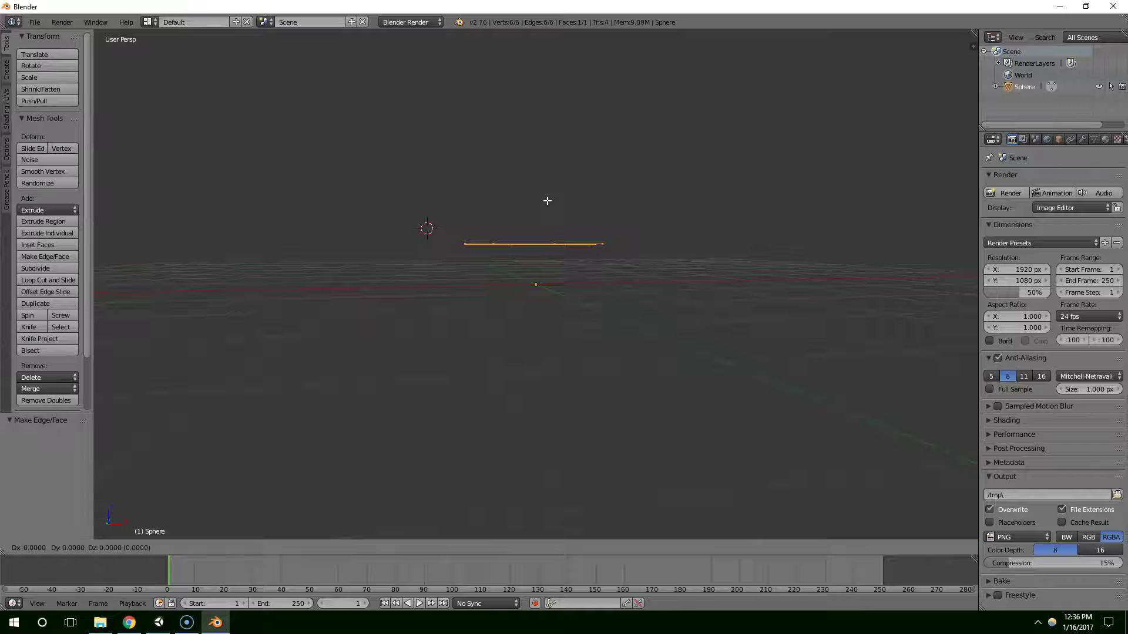
{"action": "type", "text": "z"}
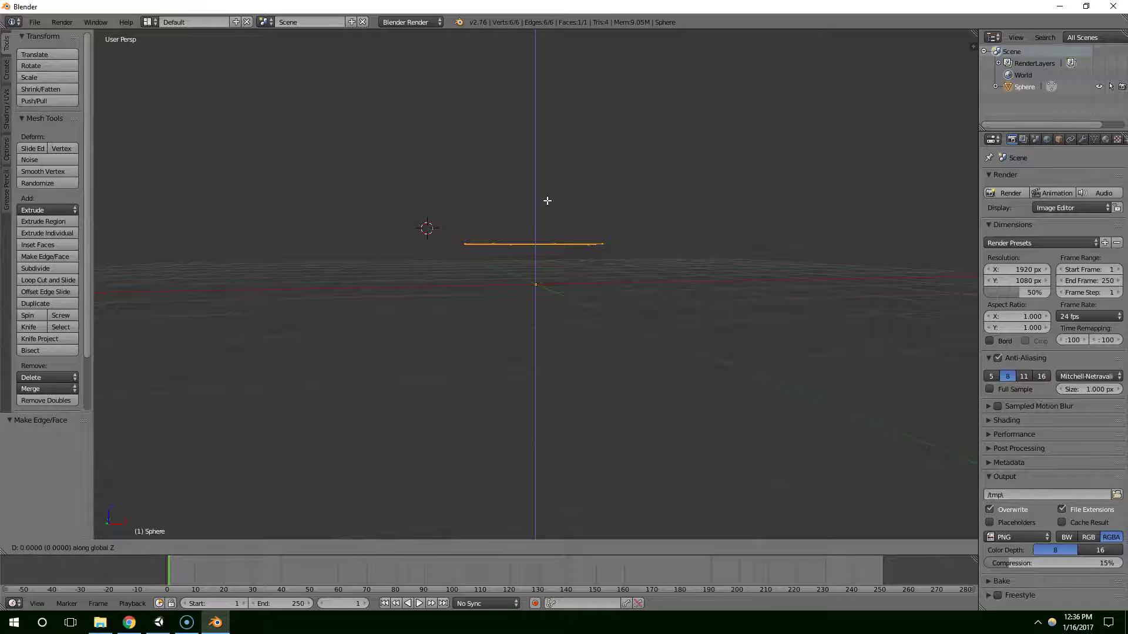
{"action": "type", "text": ".5"}
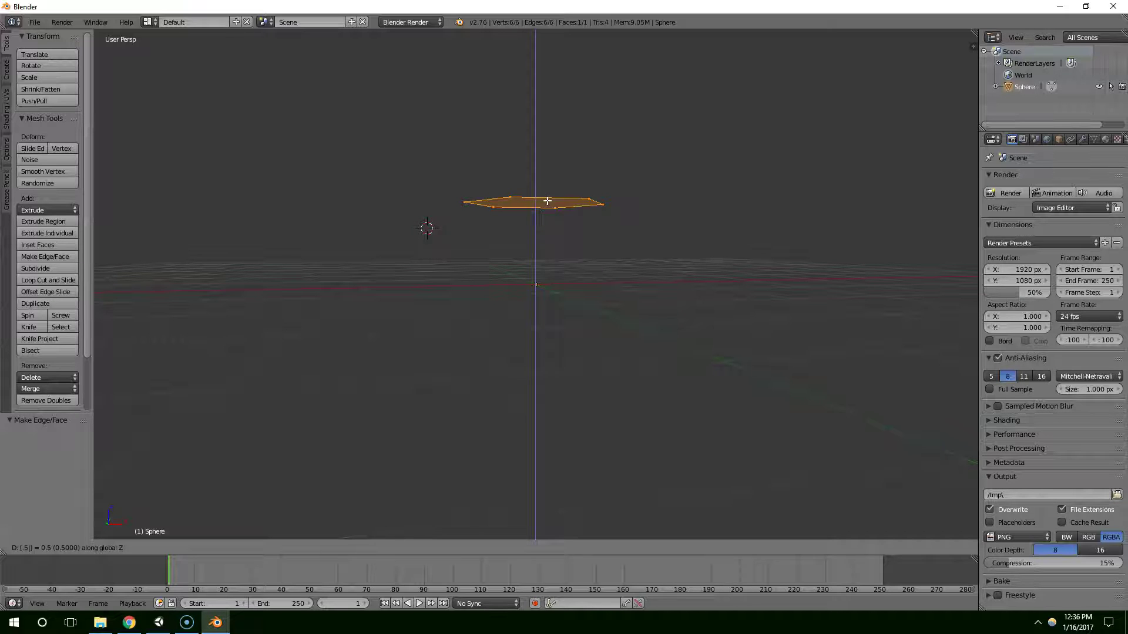
{"action": "key", "text": "minus"}
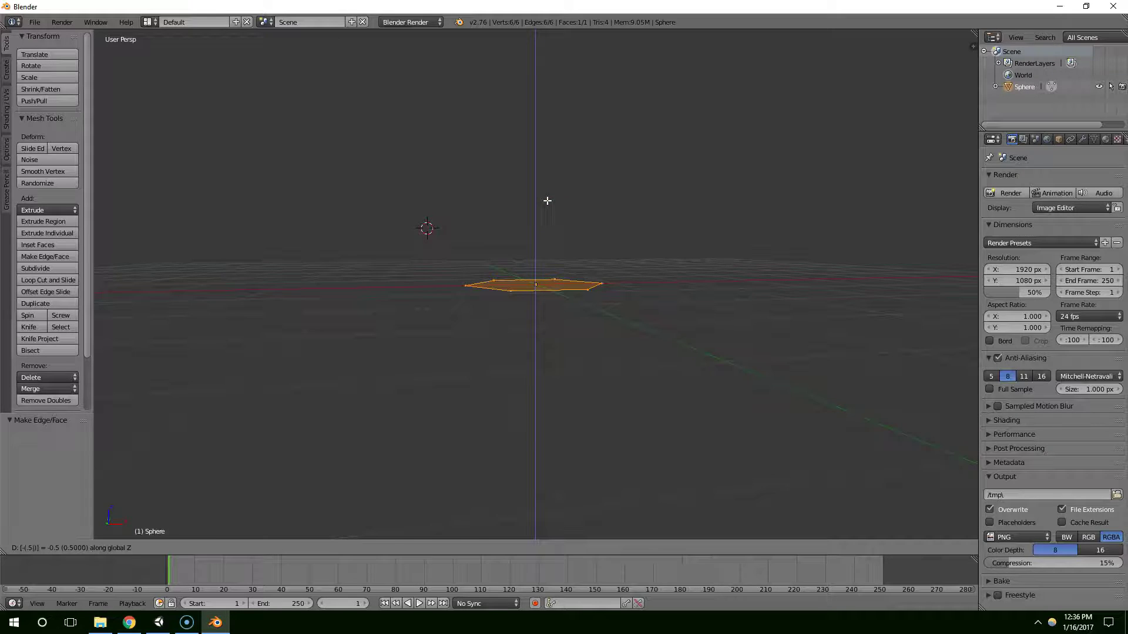
{"action": "key", "text": "Return"}
Step: Extrude the hexagon face and move the new face by -1 along the Z axis to form a prism
{"action": "middle_click_drag", "start_coordinate": [546, 201], "coordinate": [567, 216]}
{"action": "key", "text": "e"}
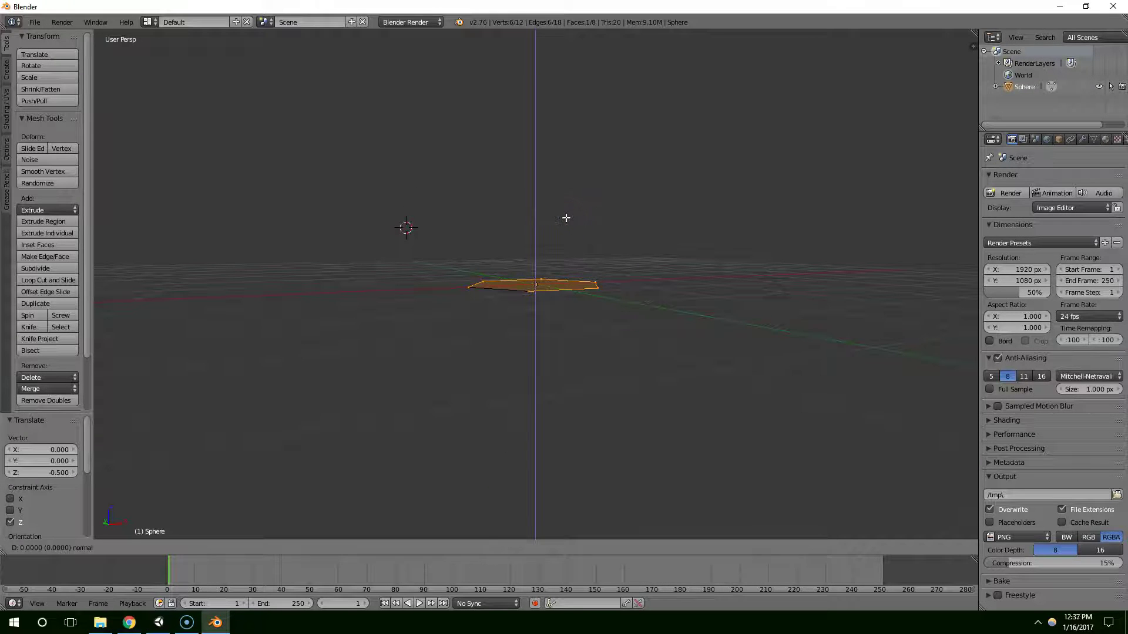
{"action": "key", "text": "z"}
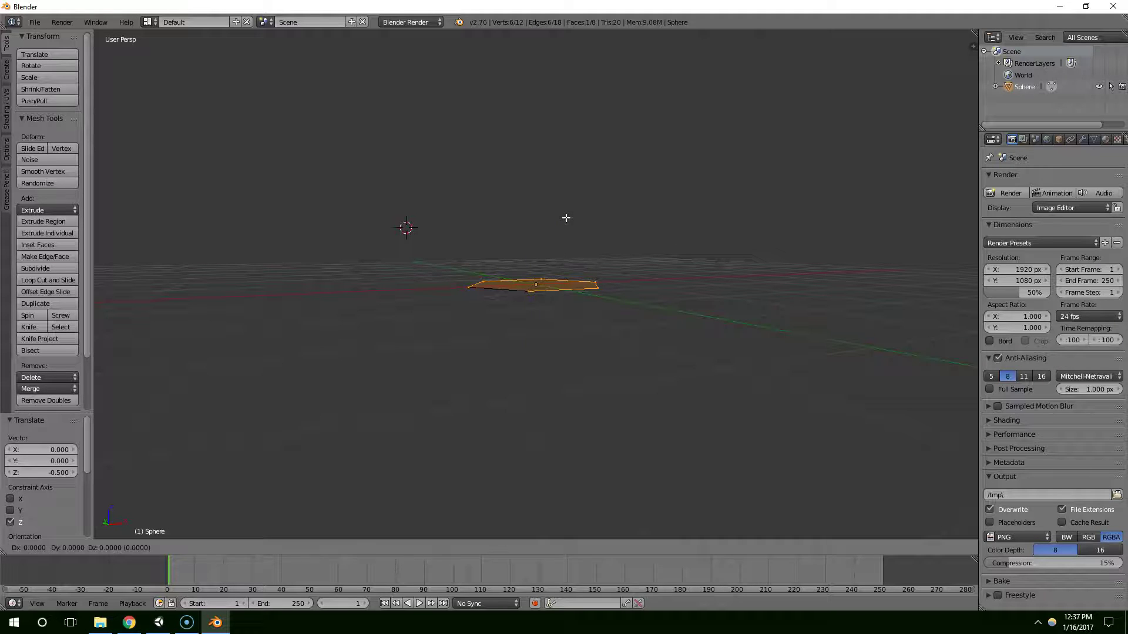
{"action": "type", "text": "1"}
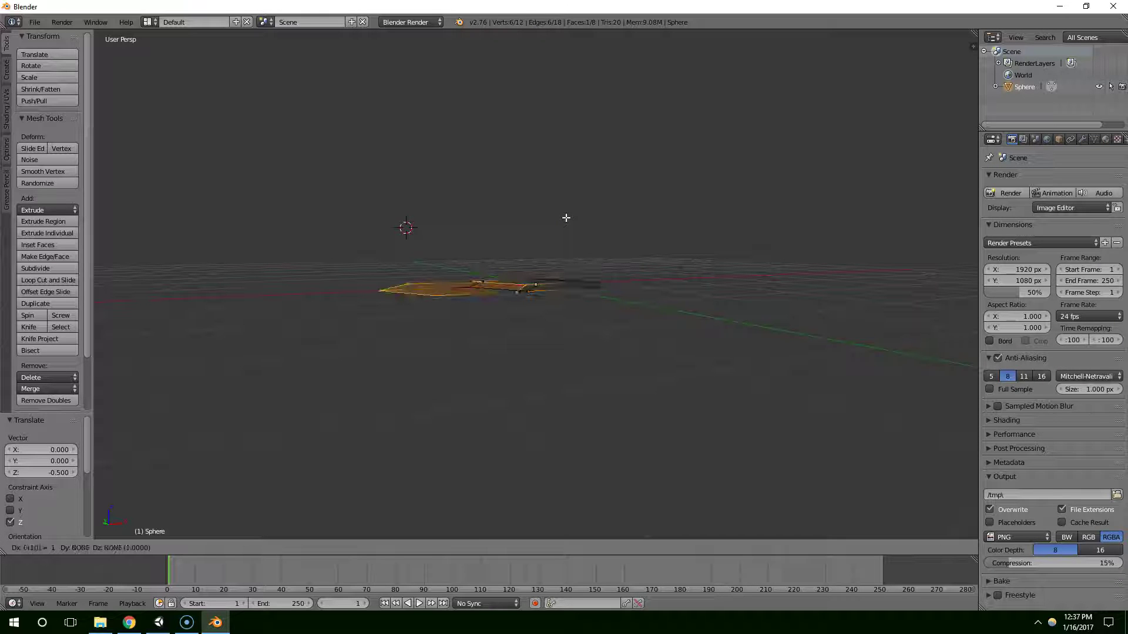
{"action": "key", "text": "Escape"}
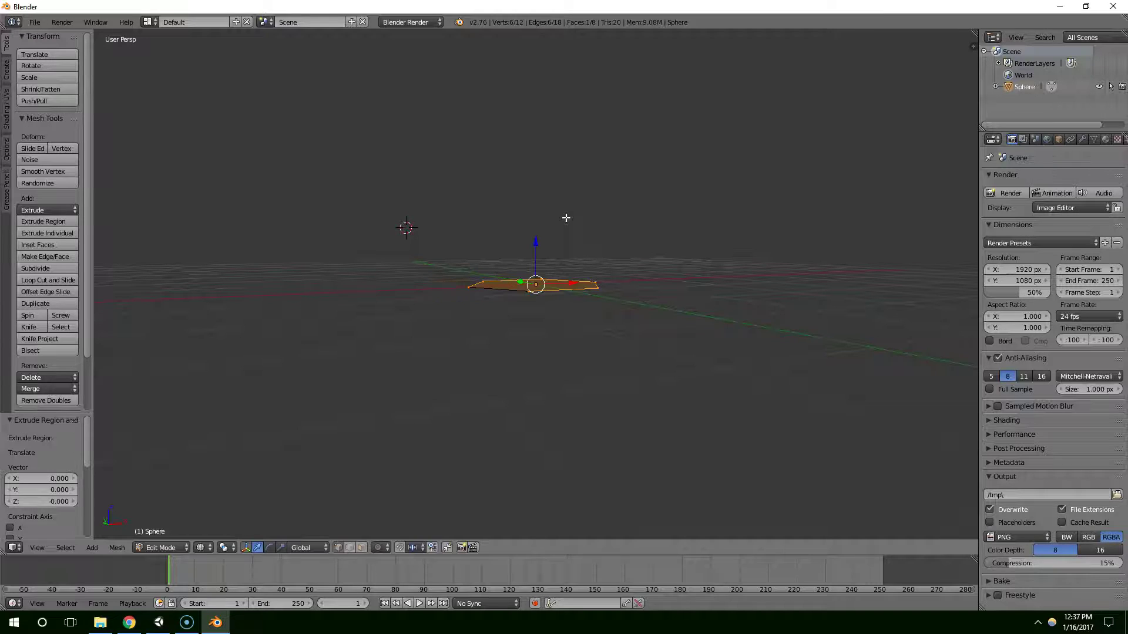
{"action": "key", "text": "g"}
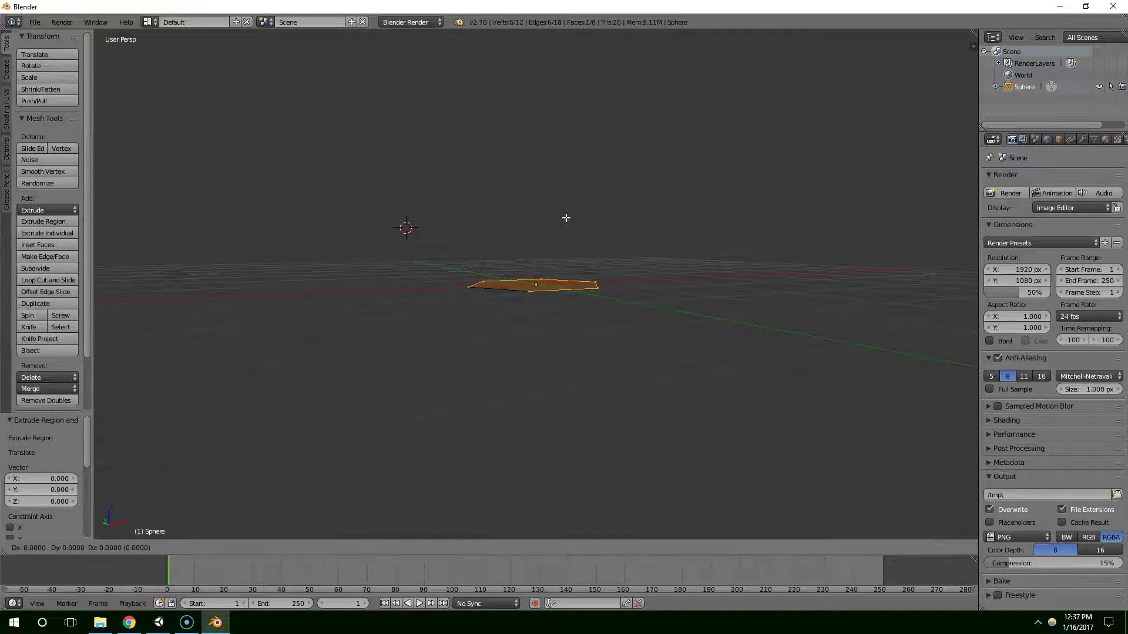
{"action": "type", "text": "z"}
{"action": "type", "text": "-1"}
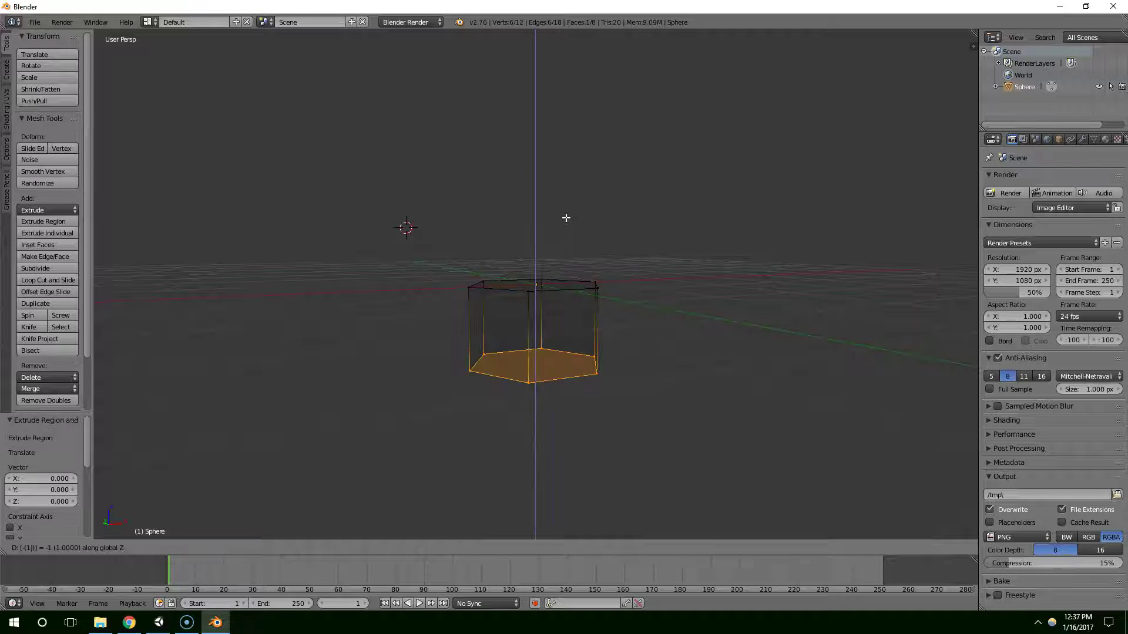
{"action": "key", "text": "Return"}
Step: Try to move one vertical edge of the hexagonal prism along the Y axis
{"action": "mouse_move", "coordinate": [565, 217]}
{"action": "middle_mouse_down"}
{"action": "mouse_move", "coordinate": [542, 308]}
{"action": "mouse_move", "coordinate": [580, 266]}
{"action": "mouse_move", "coordinate": [588, 223]}
{"action": "mouse_move", "coordinate": [537, 282]}
{"action": "mouse_move", "coordinate": [504, 291]}
{"action": "mouse_move", "coordinate": [378, 282]}
{"action": "mouse_move", "coordinate": [333, 297]}
{"action": "mouse_move", "coordinate": [324, 314]}
{"action": "mouse_move", "coordinate": [438, 305]}
{"action": "mouse_move", "coordinate": [576, 272]}
{"action": "mouse_move", "coordinate": [564, 320]}
{"action": "mouse_move", "coordinate": [531, 315]}
{"action": "mouse_move", "coordinate": [534, 224]}
{"action": "middle_mouse_up"}
{"action": "key", "text": "z"}
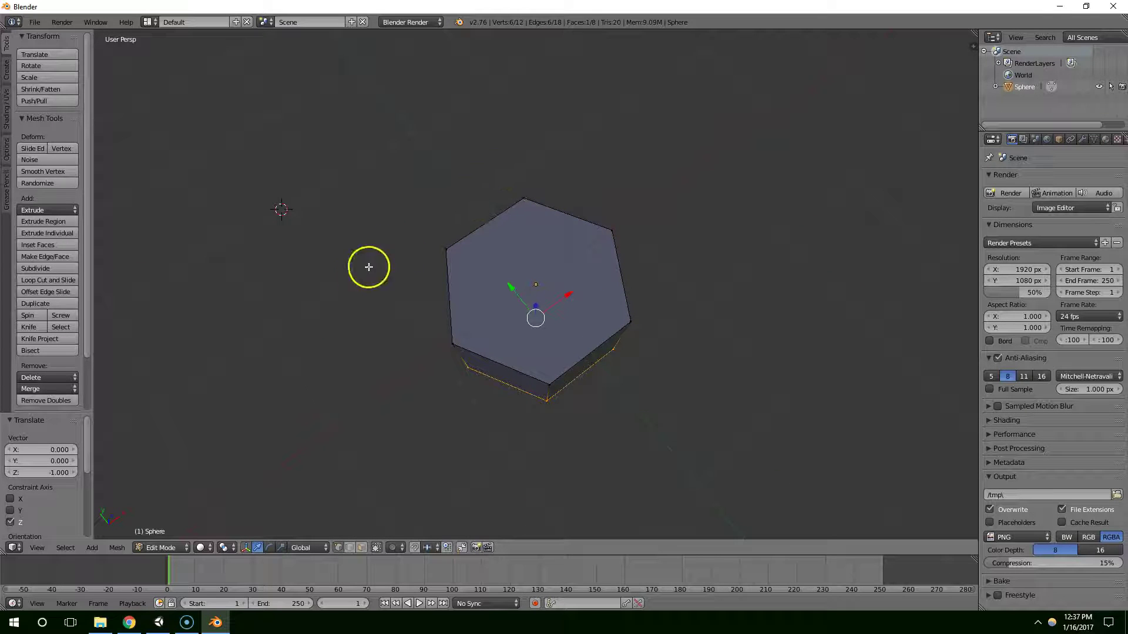
{"action": "middle_click_drag", "start_coordinate": [429, 286], "coordinate": [633, 366]}
{"action": "key", "text": "z"}
{"action": "right_click", "coordinate": [629, 259]}
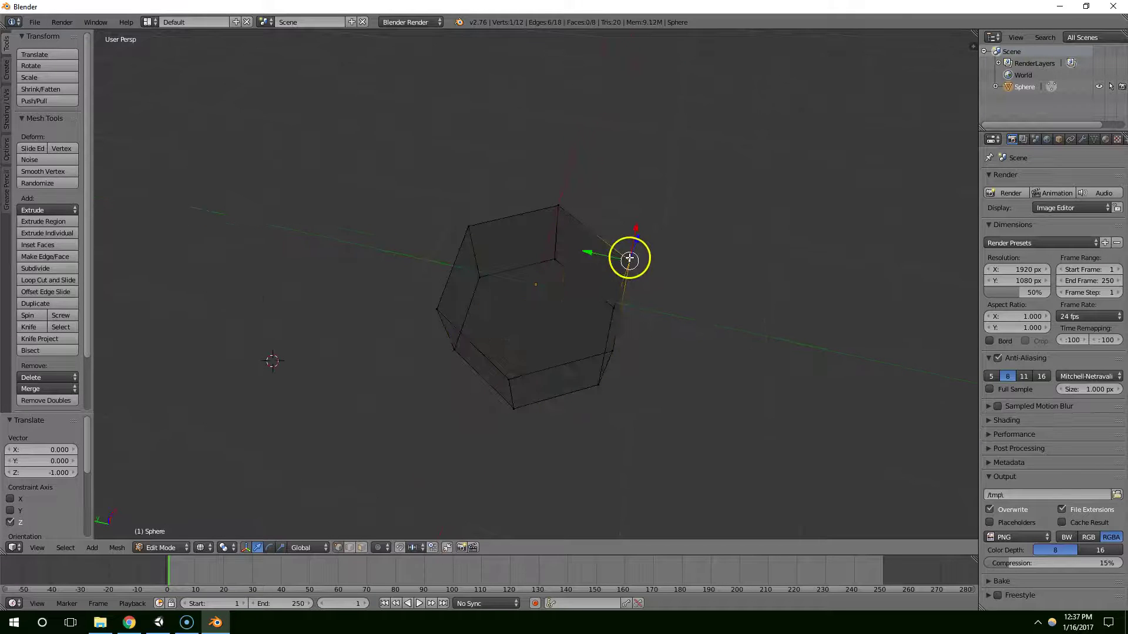
{"action": "key", "text": "b"}
{"action": "left_click_drag", "start_coordinate": [611, 237], "coordinate": [647, 262]}
{"action": "mouse_move", "coordinate": [647, 262]}
{"action": "middle_mouse_down"}
{"action": "mouse_move", "coordinate": [559, 249]}
{"action": "mouse_move", "coordinate": [531, 210]}
{"action": "mouse_move", "coordinate": [574, 258]}
{"action": "mouse_move", "coordinate": [667, 267]}
{"action": "mouse_move", "coordinate": [662, 256]}
{"action": "middle_mouse_up"}
{"action": "key", "text": "b"}
{"action": "key", "text": "Escape"}
{"action": "key", "text": "g"}
{"action": "key", "text": "y"}
{"action": "left_click", "coordinate": [637, 378]}
{"action": "mouse_move", "coordinate": [652, 368]}
{"action": "middle_mouse_down"}
{"action": "mouse_move", "coordinate": [678, 366]}
{"action": "mouse_move", "coordinate": [646, 355]}
{"action": "middle_mouse_up"}
{"action": "key", "text": "ctrl+z"}
{"action": "key", "text": "ctrl+z"}
Step: Move the four vertices of the prism's side face on the negative Y side by -0.225 along Y
{"action": "key", "text": "b"}
{"action": "left_click_drag", "start_coordinate": [579, 206], "coordinate": [651, 373]}
{"action": "left_click_drag", "start_coordinate": [579, 320], "coordinate": [601, 319]}
{"action": "middle_click_drag", "start_coordinate": [601, 318], "coordinate": [647, 322]}
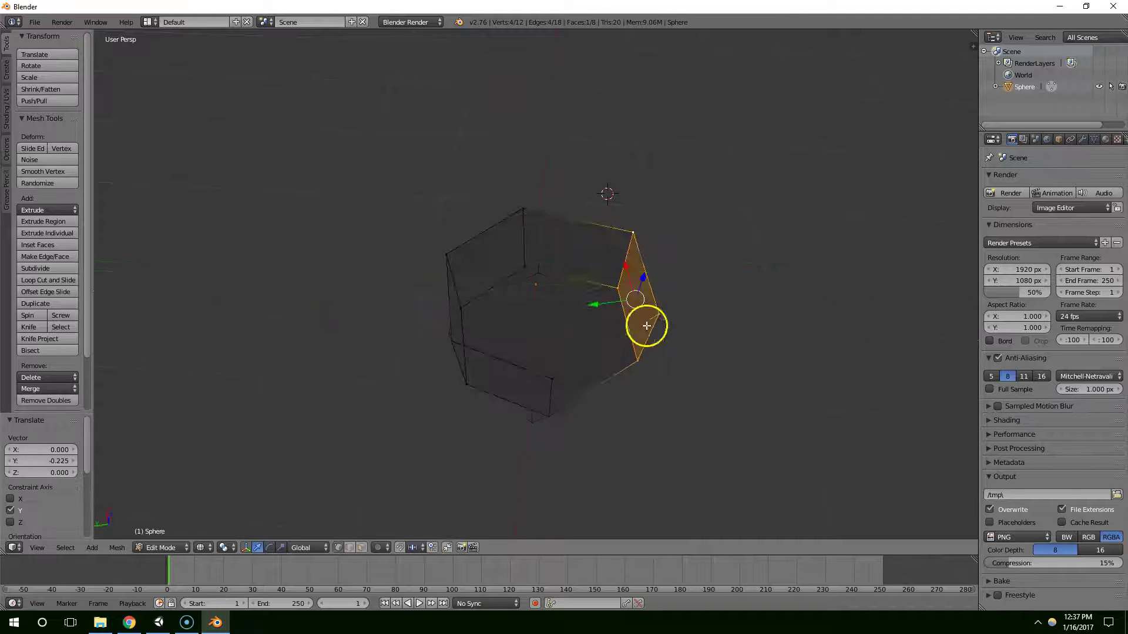
Step: Move the four vertices of the opposite side face outward along the Y axis
{"action": "key", "text": "a"}
{"action": "key", "text": "b"}
{"action": "left_click_drag", "start_coordinate": [385, 231], "coordinate": [502, 399]}
{"action": "left_click_drag", "start_coordinate": [417, 327], "coordinate": [396, 327]}
{"action": "mouse_move", "coordinate": [509, 358]}
{"action": "middle_mouse_down"}
{"action": "mouse_move", "coordinate": [565, 367]}
{"action": "mouse_move", "coordinate": [534, 376]}
{"action": "mouse_move", "coordinate": [528, 390]}
{"action": "mouse_move", "coordinate": [492, 380]}
{"action": "mouse_move", "coordinate": [499, 347]}
{"action": "middle_mouse_up"}
Step: Move the vertical corner edge on the negative X side outward by about 0.092 along the X axis
{"action": "key", "text": "a"}
{"action": "key", "text": "b"}
{"action": "left_click_drag", "start_coordinate": [495, 348], "coordinate": [520, 428]}
{"action": "middle_click_drag", "start_coordinate": [519, 428], "coordinate": [622, 297]}
{"action": "key", "text": "g"}
{"action": "key", "text": "x"}
{"action": "left_click", "coordinate": [475, 335]}
Step: Move the vertical corner edge on the positive X side outward by about 0.116 along the X axis
{"action": "right_click", "coordinate": [639, 306]}
{"action": "key", "text": "b"}
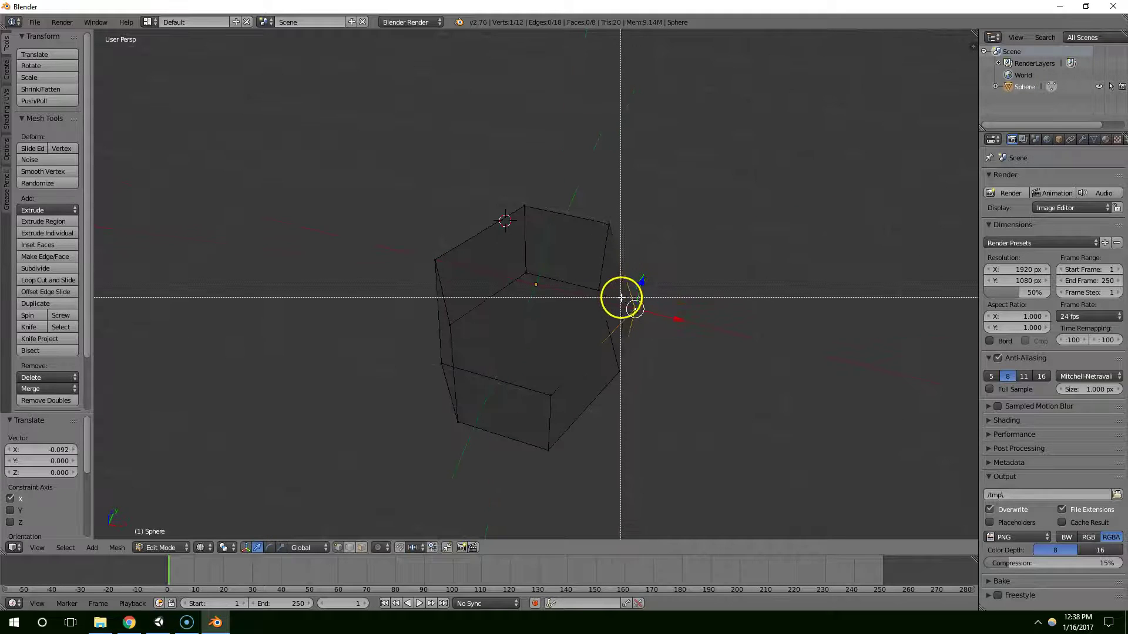
{"action": "left_click_drag", "start_coordinate": [591, 305], "coordinate": [663, 373]}
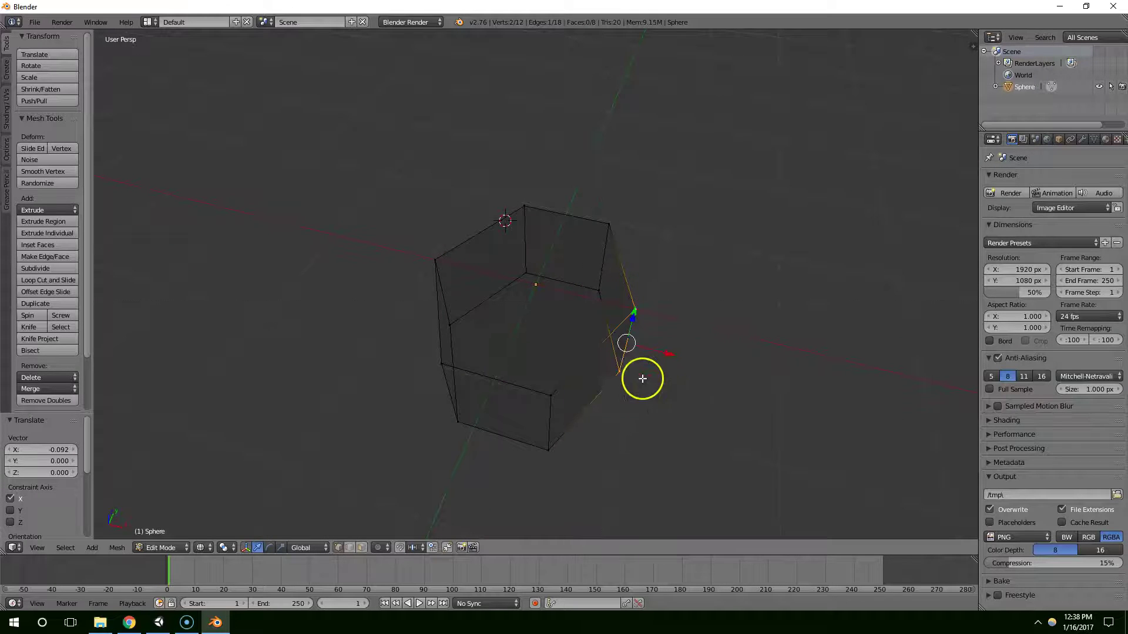
{"action": "key", "text": "g"}
{"action": "key", "text": "x"}
{"action": "left_click", "coordinate": [680, 354]}
Step: Save the model as HexTile1.blend in the TowerDefense project's Assets\Meshes folder
{"action": "middle_click_drag", "start_coordinate": [680, 355], "coordinate": [517, 326]}
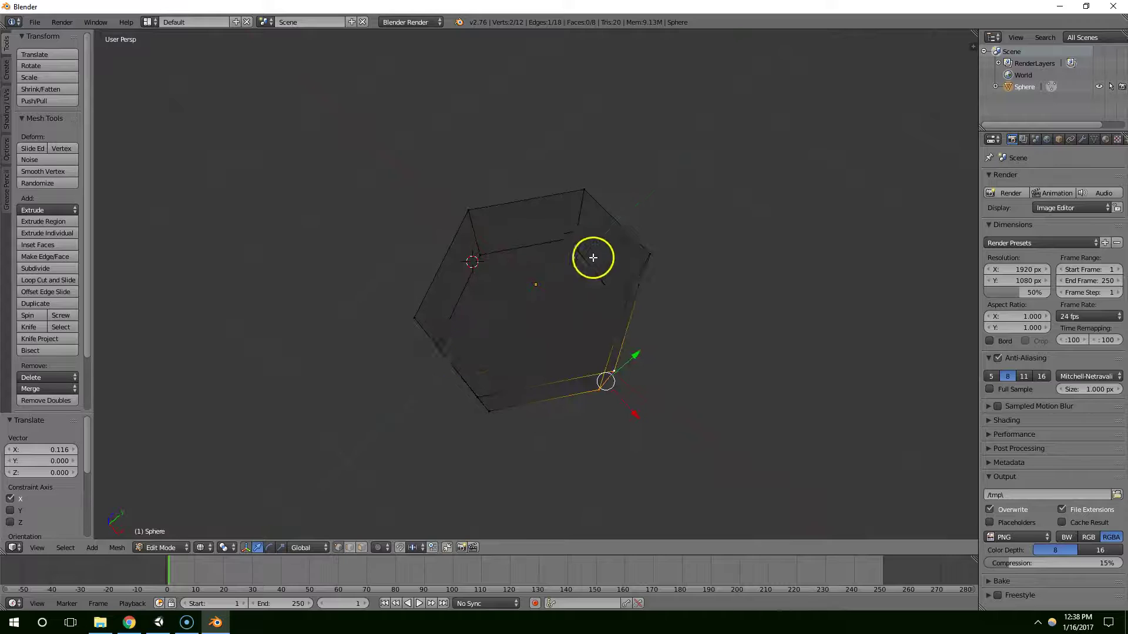
{"action": "middle_click_drag", "start_coordinate": [658, 366], "coordinate": [543, 319]}
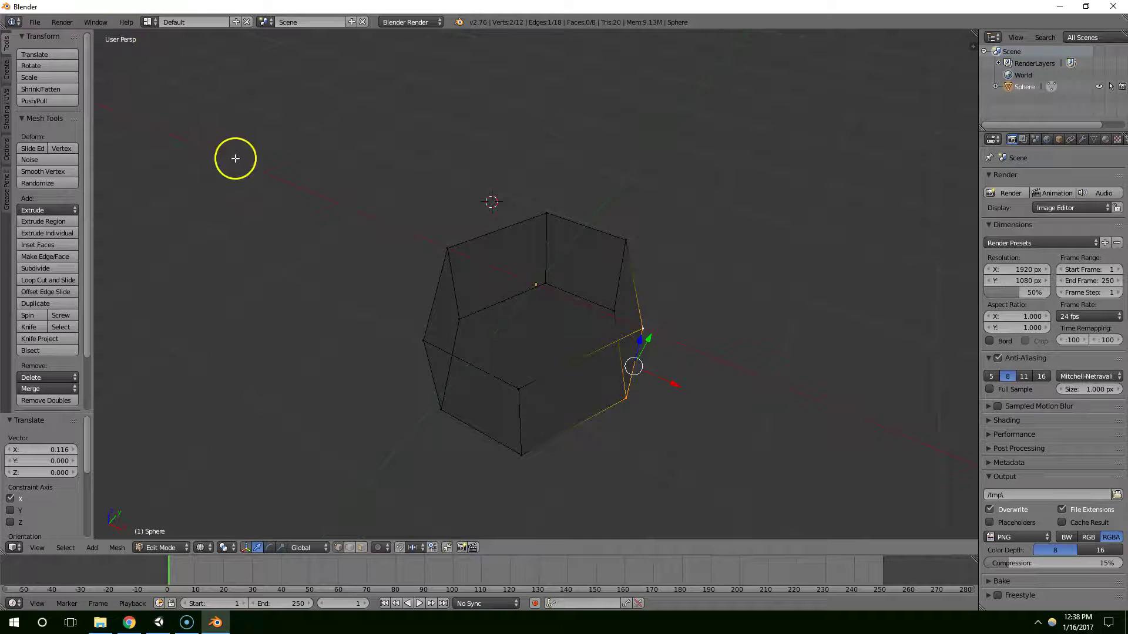
{"action": "left_click", "coordinate": [34, 21]}
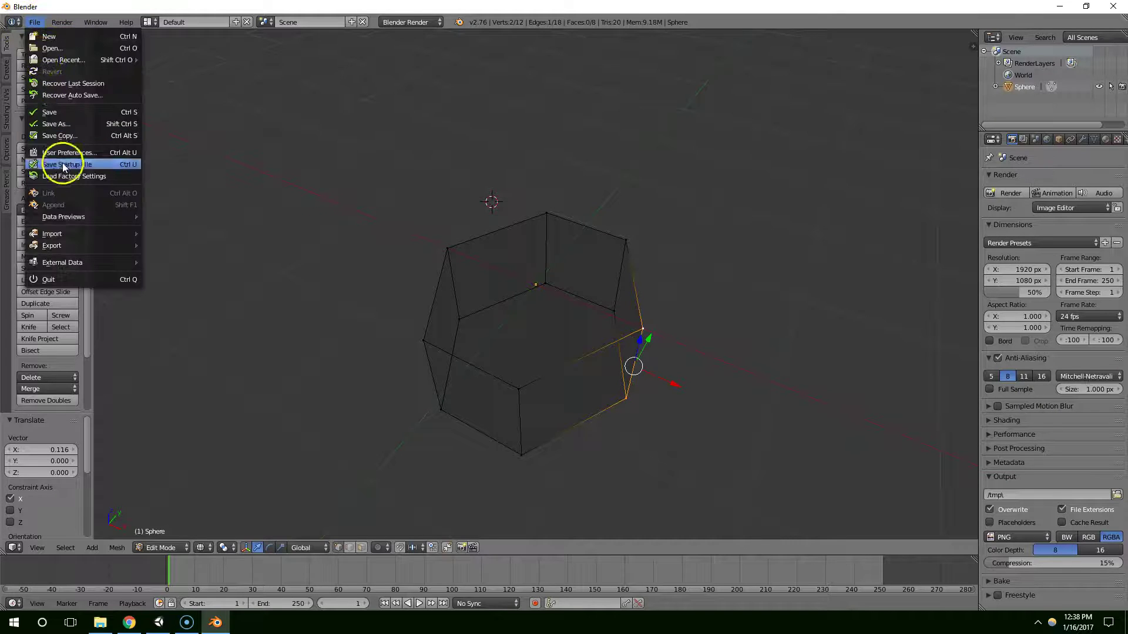
{"action": "left_click", "coordinate": [50, 118]}
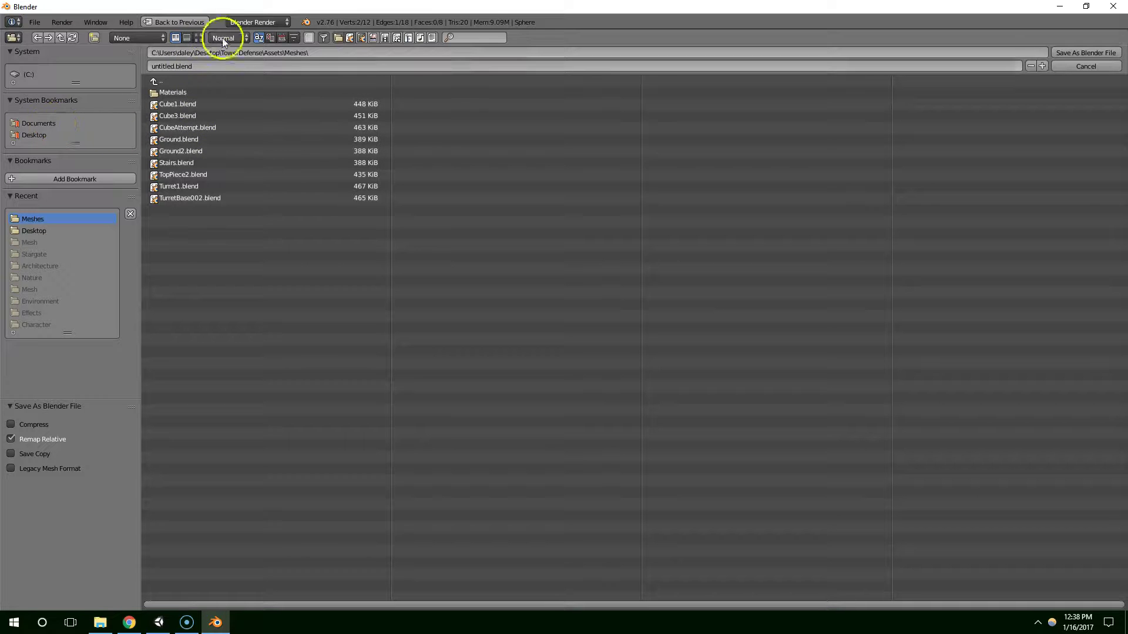
{"action": "left_click", "coordinate": [288, 65]}
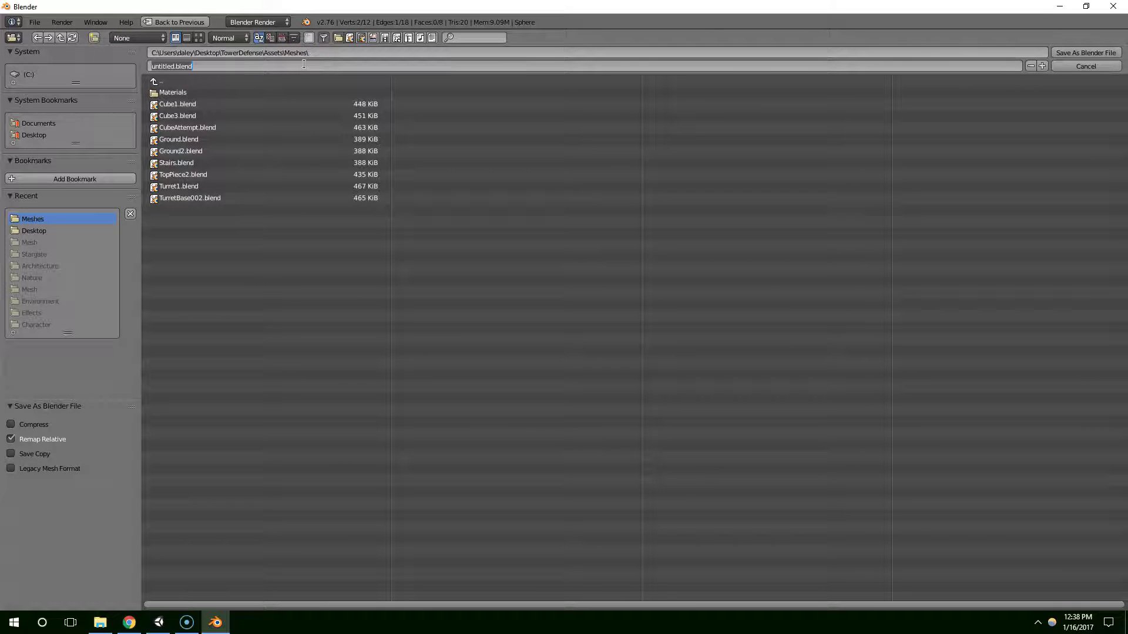
{"action": "type", "text": "HexTile1"}
{"action": "key", "text": "Return"}
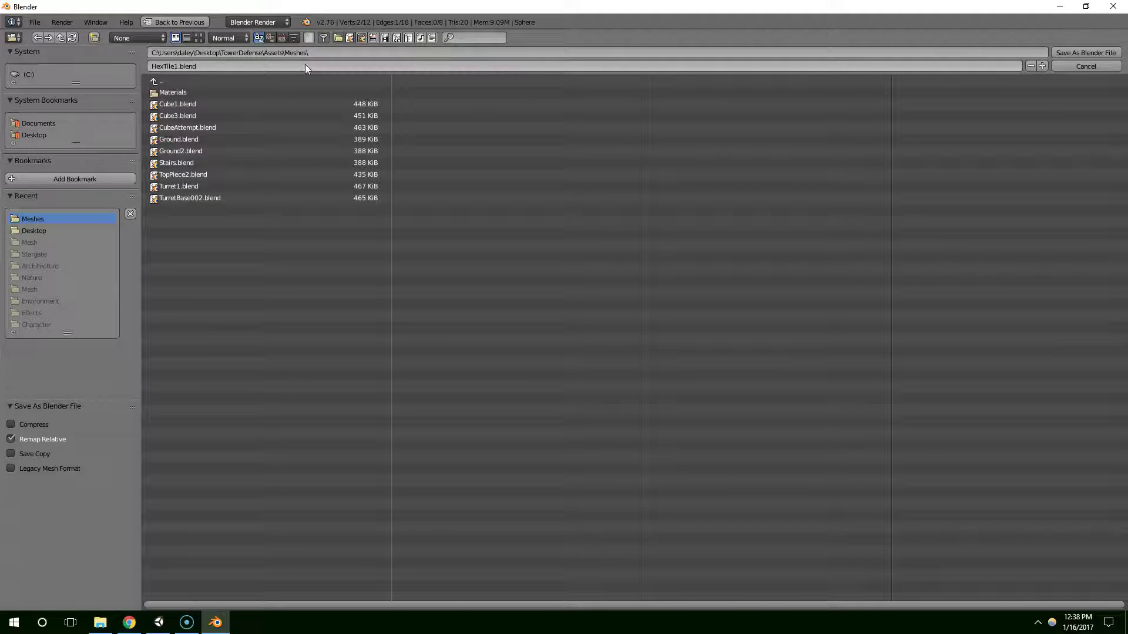
Step: Switch to Unity and place the HexTile1 mesh in the scene beside the existing hexagonal ground tiles
{"action": "left_click", "coordinate": [159, 623]}
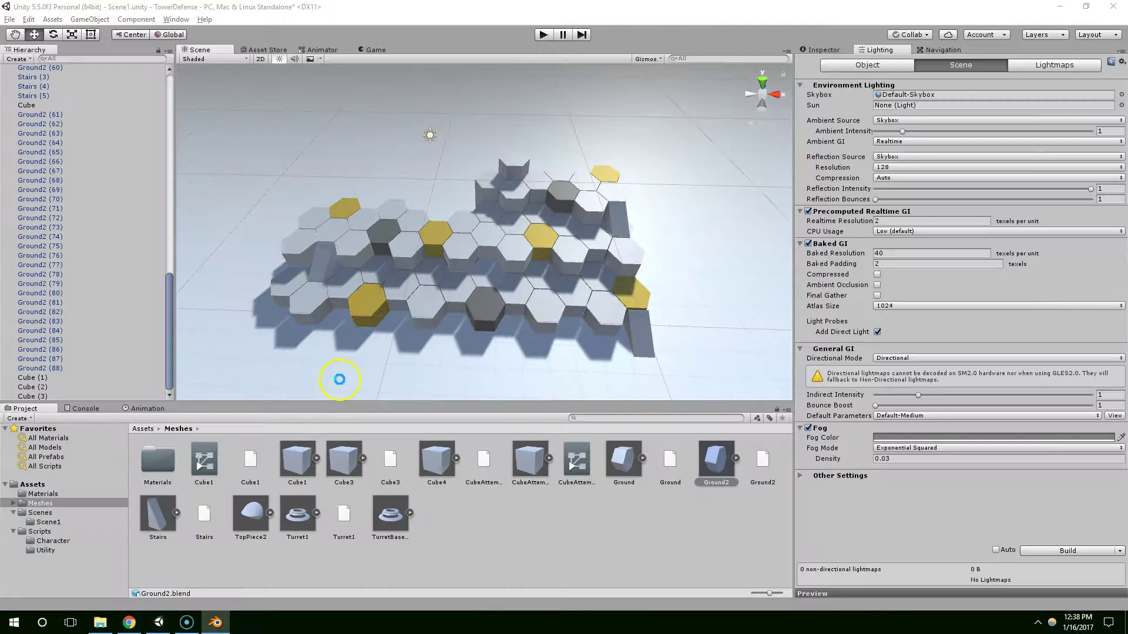
{"action": "left_click_drag", "start_coordinate": [158, 512], "coordinate": [687, 299]}
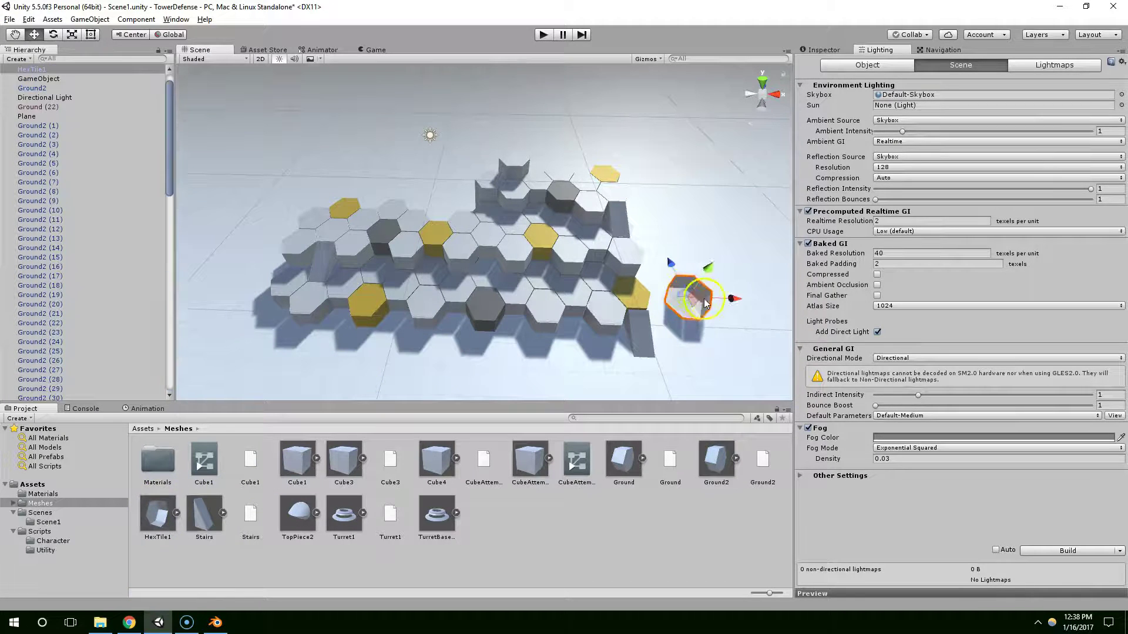
{"action": "scroll", "coordinate": [705, 288], "scroll_direction": "up", "scroll_amount": 3}
{"action": "middle_click_drag", "start_coordinate": [711, 285], "coordinate": [592, 258]}
{"action": "right_click_drag", "start_coordinate": [593, 258], "coordinate": [659, 249]}
{"action": "middle_click_drag", "start_coordinate": [626, 266], "coordinate": [557, 202]}
{"action": "left_click_drag", "start_coordinate": [557, 201], "coordinate": [625, 180], "text": "alt"}
{"action": "mouse_move", "coordinate": [599, 169]}
{"action": "middle_mouse_down"}
{"action": "mouse_move", "coordinate": [534, 182]}
{"action": "mouse_move", "coordinate": [618, 161]}
{"action": "mouse_move", "coordinate": [599, 170]}
{"action": "middle_mouse_up"}
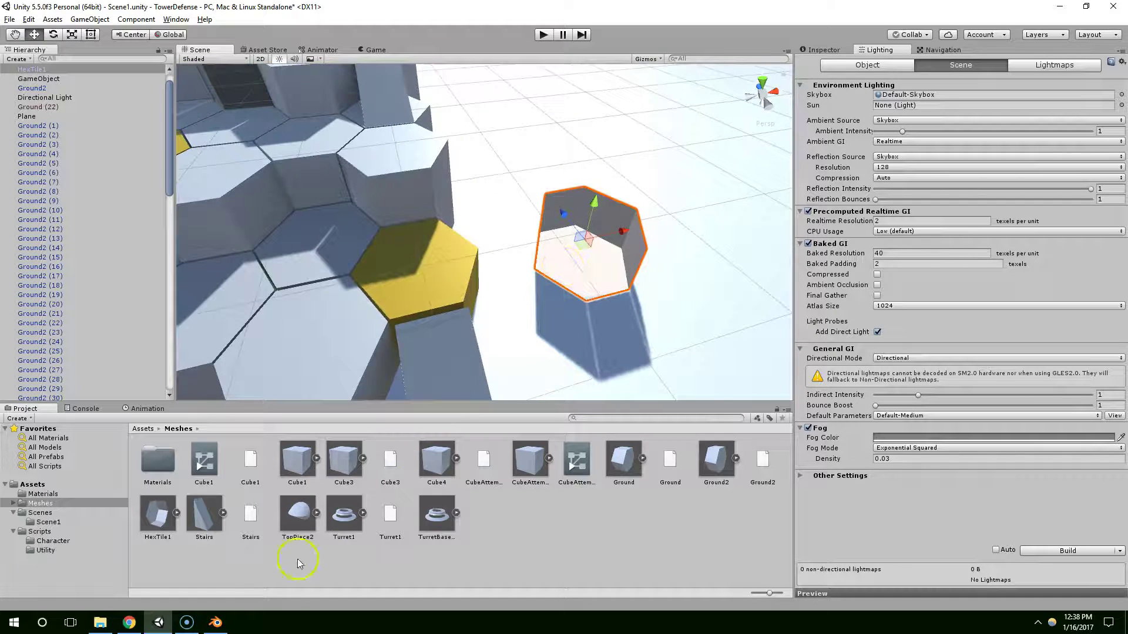
Step: Switch to Blender, recalculate the whole mesh's normals to face outward, and save over HexTile1.blend
{"action": "left_click", "coordinate": [216, 623]}
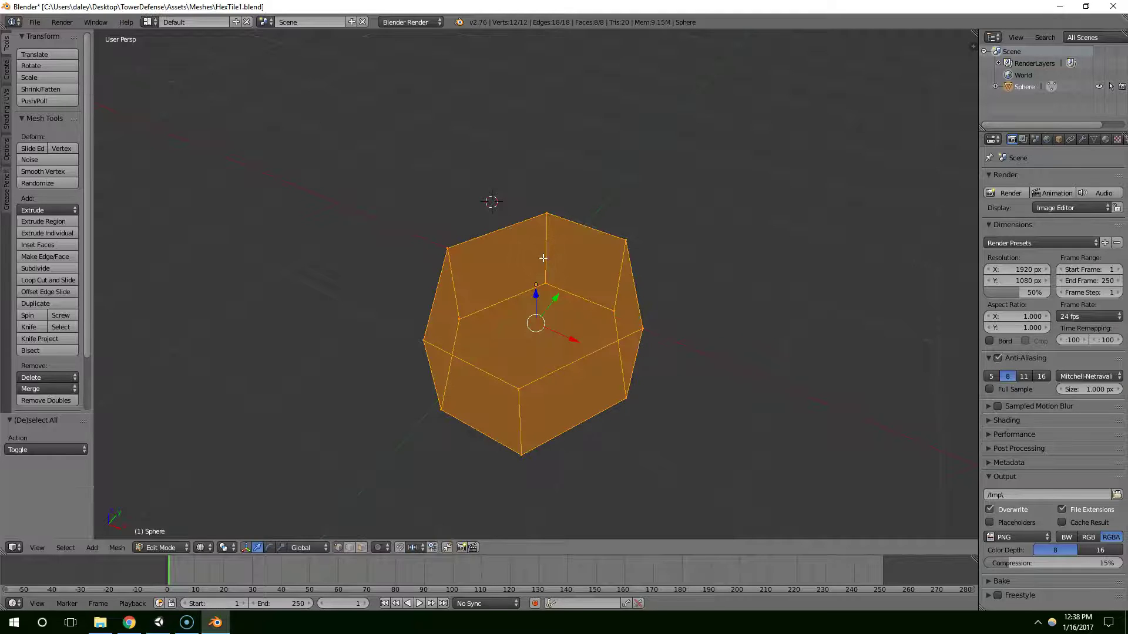
{"action": "key", "text": "ctrl+n"}
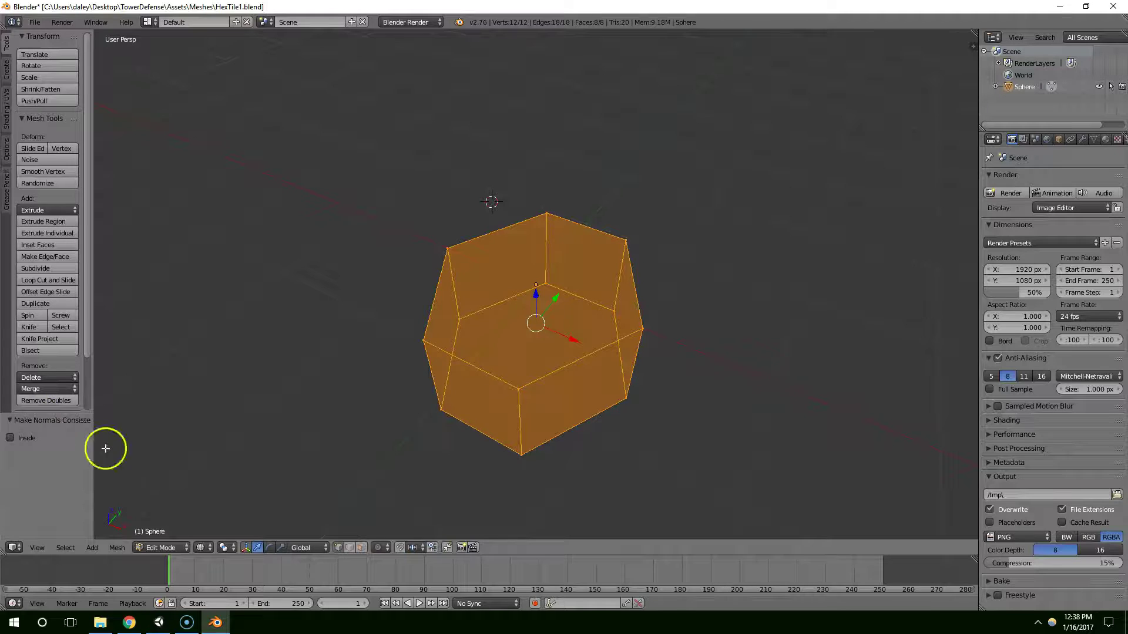
{"action": "key", "text": "ctrl+s"}
{"action": "left_click", "coordinate": [576, 356]}
Step: Switch to Unity, duplicate the placed hex tile and move the copy about 3 units along the X axis
{"action": "left_click", "coordinate": [158, 622]}
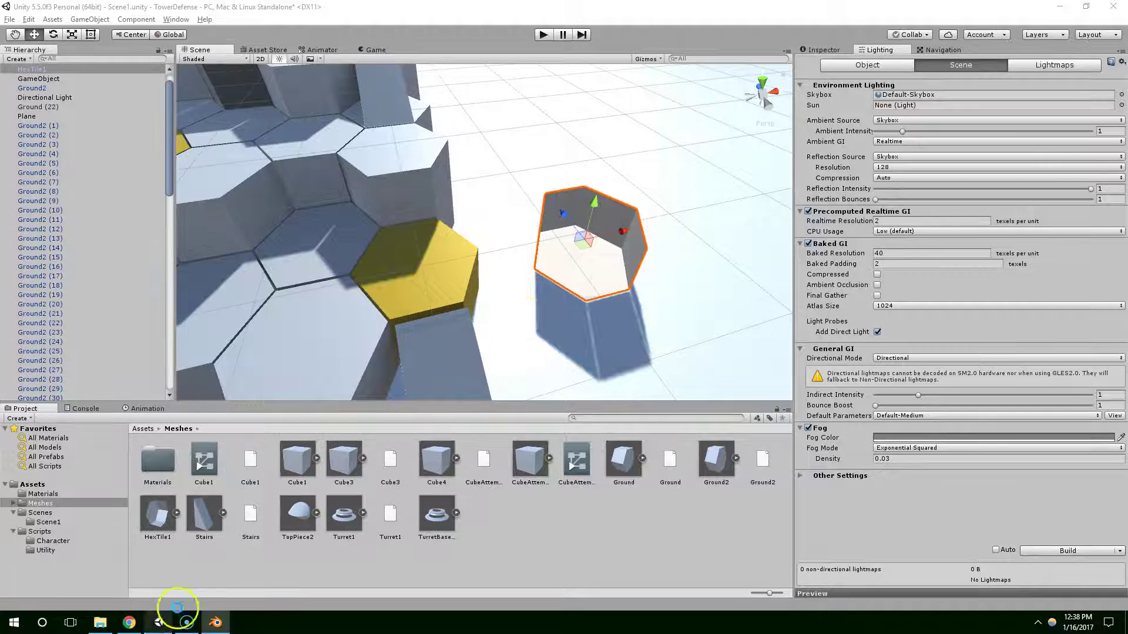
{"action": "middle_click_drag", "start_coordinate": [593, 248], "coordinate": [587, 256]}
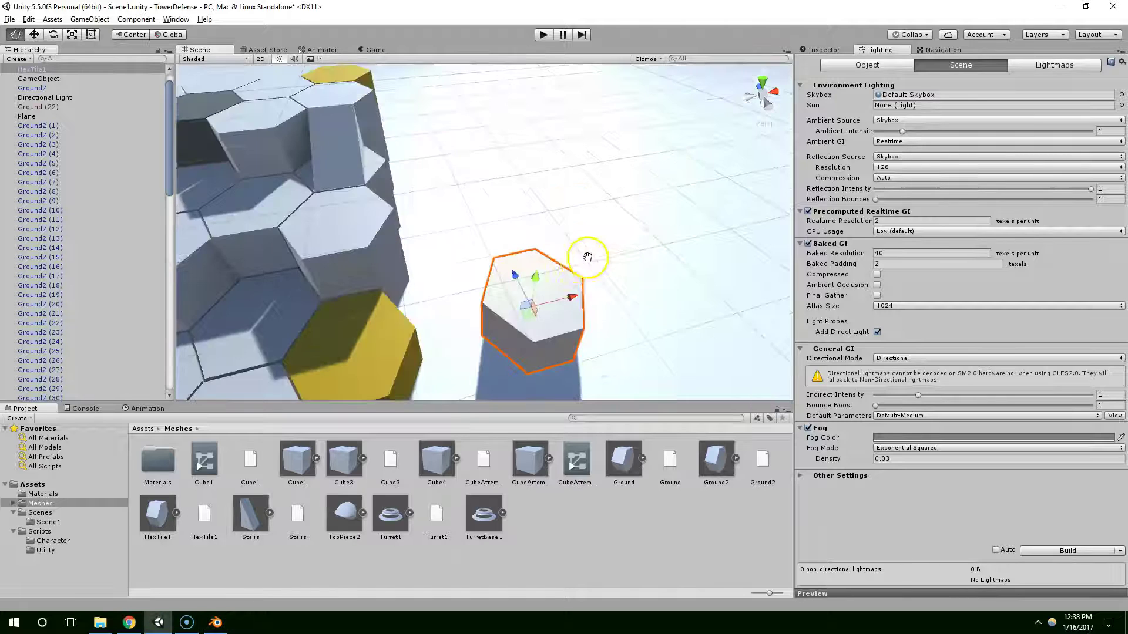
{"action": "scroll", "coordinate": [582, 264], "scroll_direction": "up", "scroll_amount": 3}
{"action": "left_click_drag", "start_coordinate": [582, 265], "coordinate": [473, 264], "text": "alt"}
{"action": "middle_click_drag", "start_coordinate": [473, 264], "coordinate": [530, 269]}
{"action": "key", "text": "Right"}
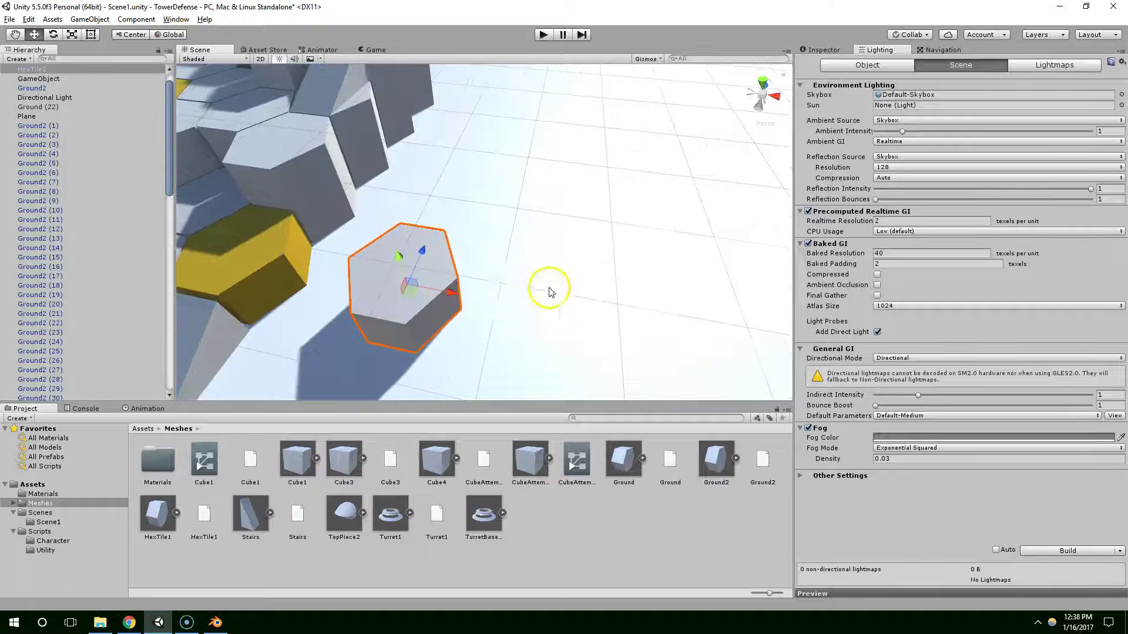
{"action": "key", "text": "ctrl+d"}
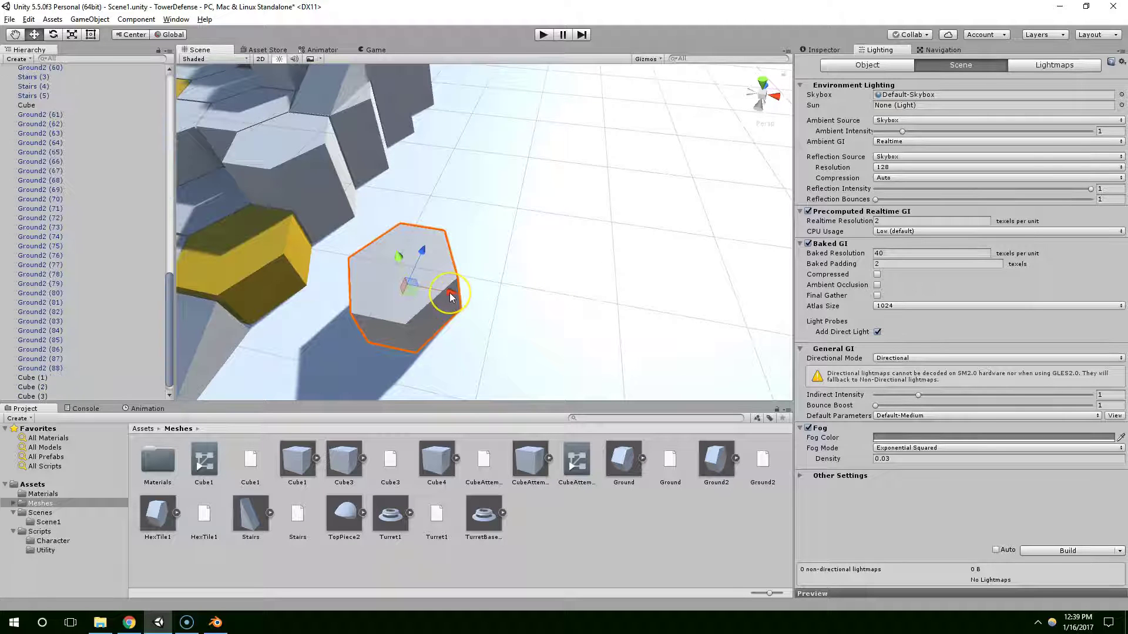
{"action": "left_click_drag", "start_coordinate": [451, 298], "coordinate": [584, 319]}
Step: Duplicate both hex tiles and offset the copies about 1 unit along Z and sideways along X as an interlocking second row
{"action": "left_click", "coordinate": [425, 300]}
{"action": "left_click", "coordinate": [566, 318], "text": "shift"}
{"action": "middle_click_drag", "start_coordinate": [491, 300], "coordinate": [448, 316]}
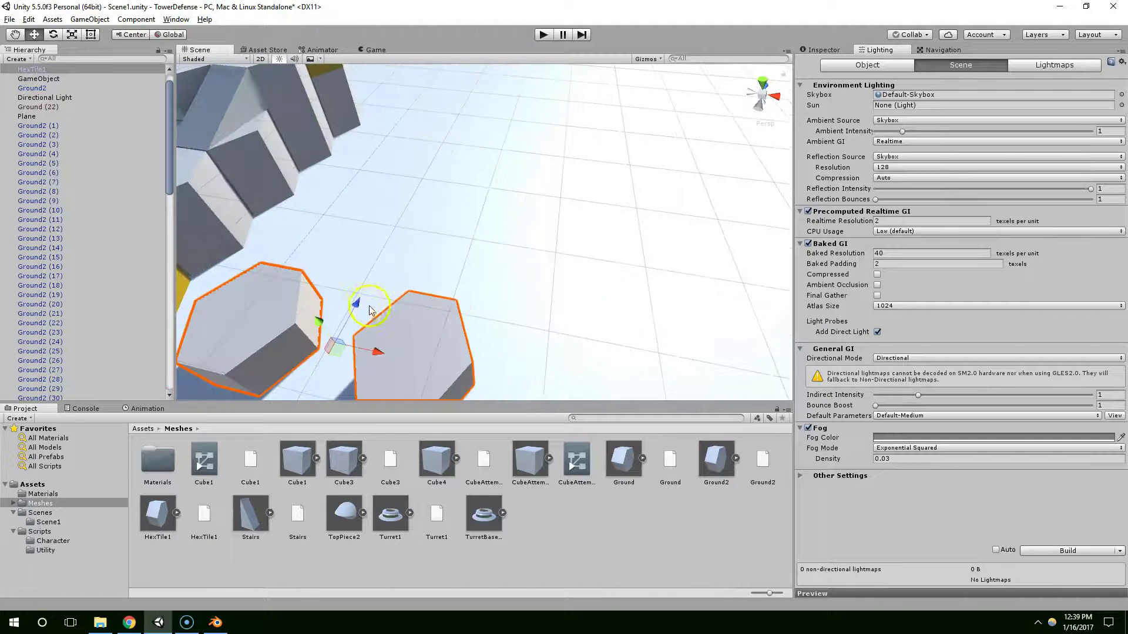
{"action": "key", "text": "ctrl+d"}
{"action": "left_click_drag", "start_coordinate": [385, 278], "coordinate": [468, 316]}
{"action": "middle_click_drag", "start_coordinate": [469, 316], "coordinate": [524, 287]}
{"action": "left_click", "coordinate": [611, 265]}
{"action": "middle_click_drag", "start_coordinate": [611, 264], "coordinate": [597, 268]}
{"action": "left_click", "coordinate": [530, 264]}
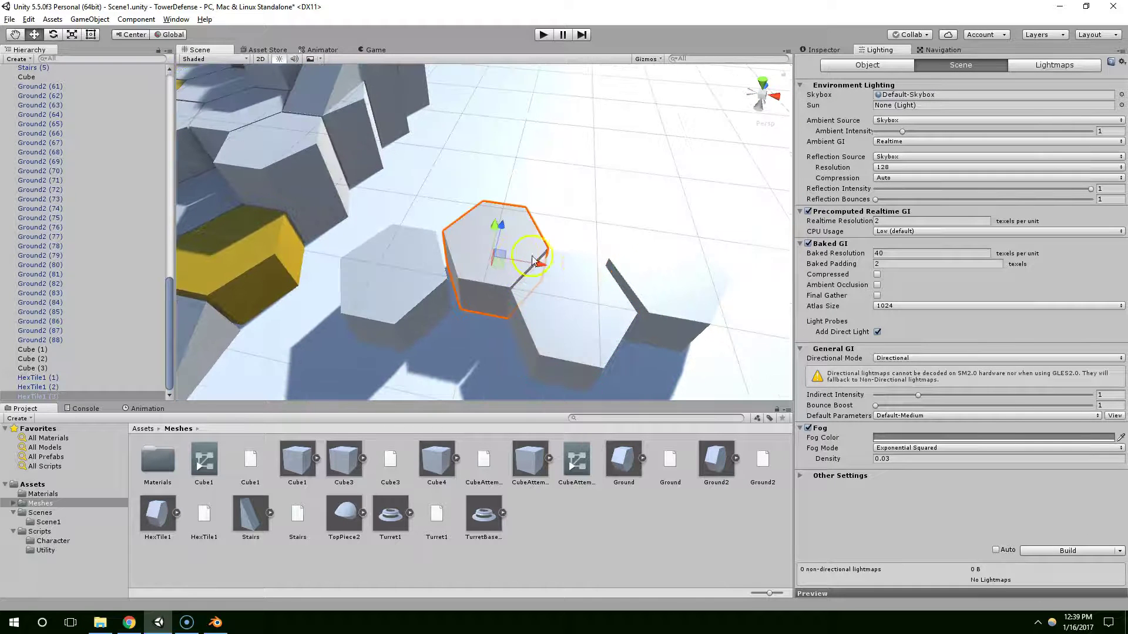
{"action": "scroll", "coordinate": [583, 263], "scroll_direction": "up", "scroll_amount": 3}
Step: Set the X position of the original HexTile1 to 14
{"action": "left_click", "coordinate": [824, 50]}
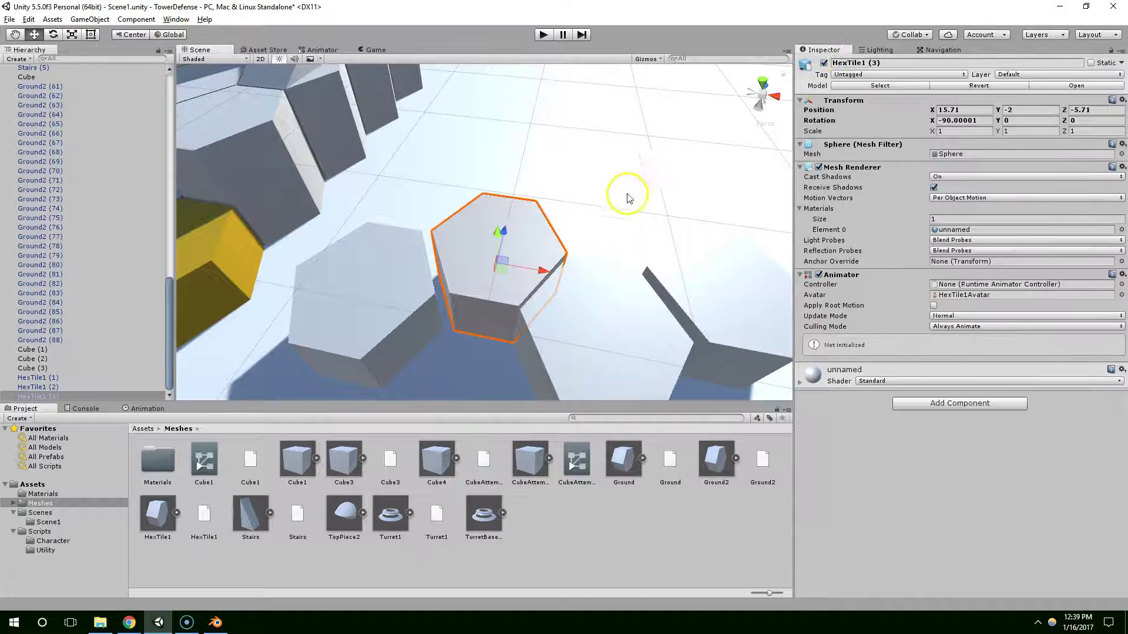
{"action": "left_click", "coordinate": [409, 270]}
{"action": "left_click", "coordinate": [488, 268]}
{"action": "left_click", "coordinate": [577, 319]}
{"action": "left_click", "coordinate": [433, 298]}
{"action": "left_click", "coordinate": [583, 318]}
{"action": "left_click", "coordinate": [410, 287]}
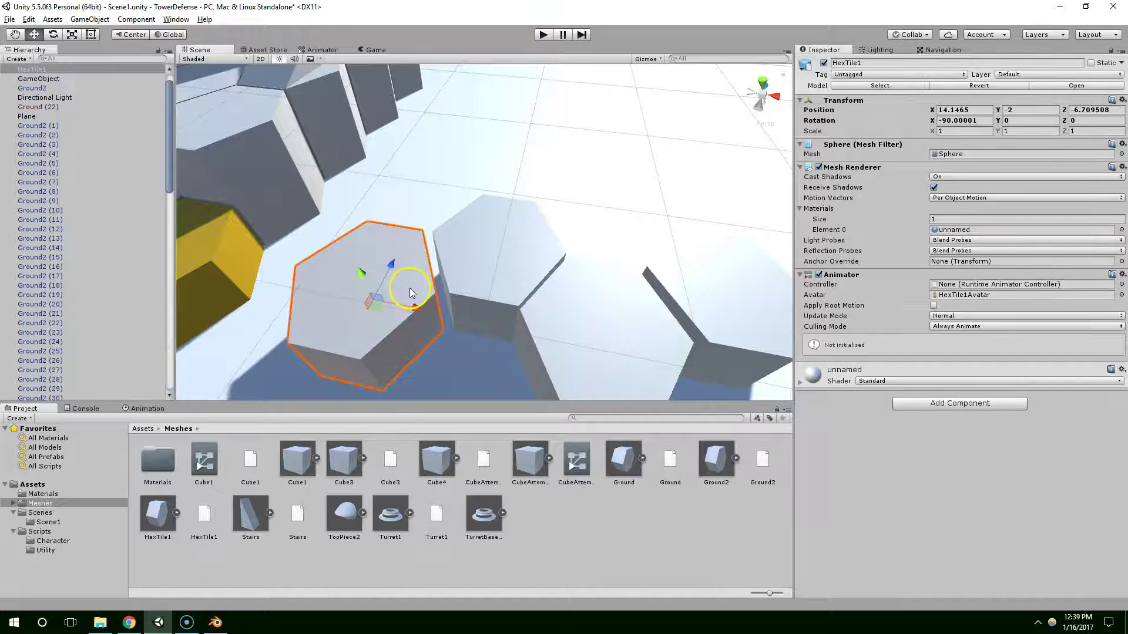
{"action": "double_click", "coordinate": [951, 110]}
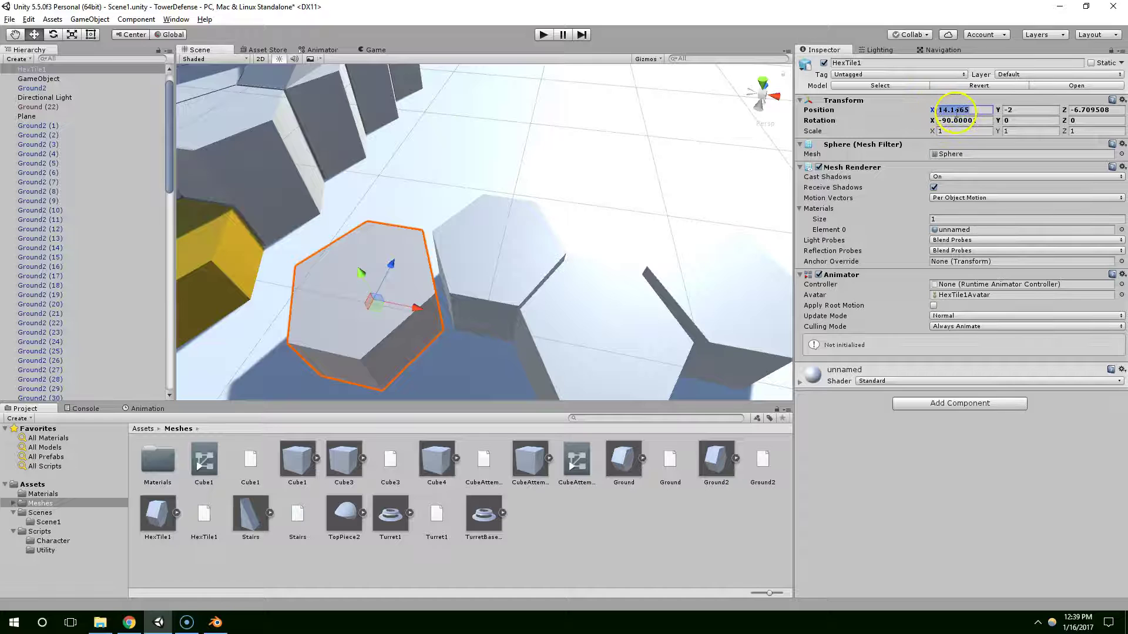
{"action": "type", "text": "14"}
Step: Set HexTile1 (1)'s X position to 17 and slide the two second-row tiles along X to fit against the first row
{"action": "left_click", "coordinate": [592, 319]}
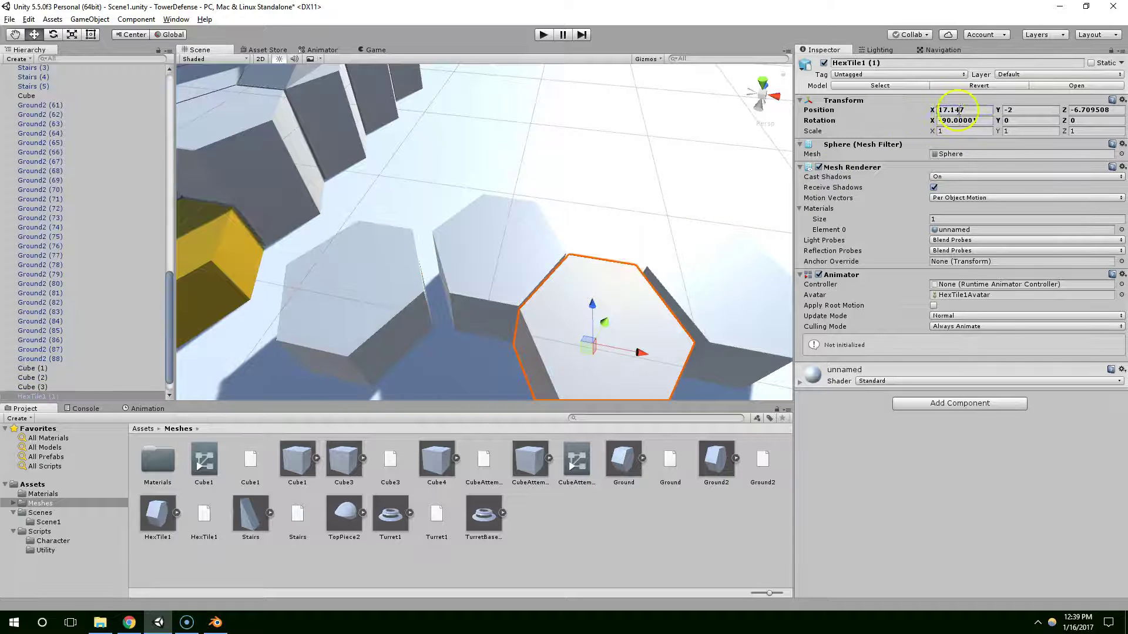
{"action": "type", "text": "15"}
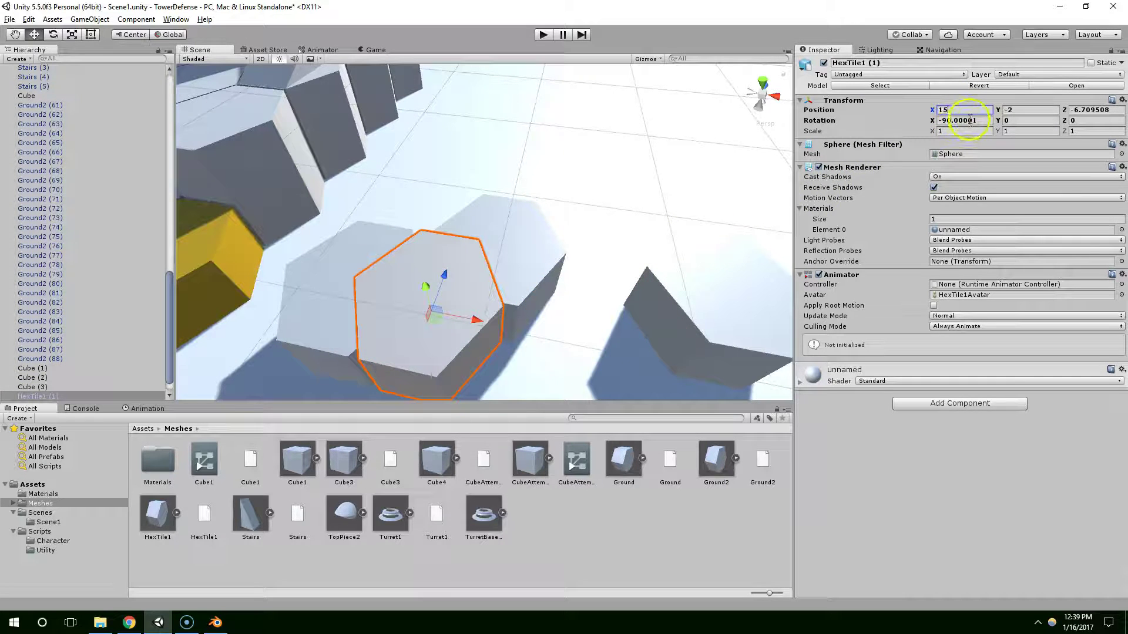
{"action": "key", "text": "BackSpace"}
{"action": "type", "text": "9"}
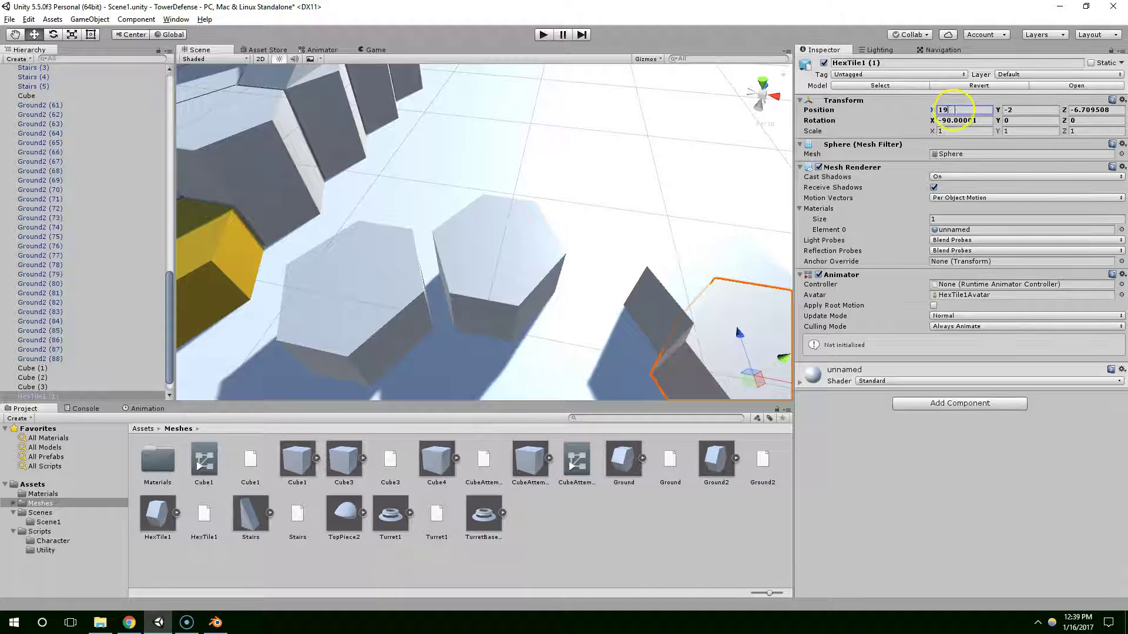
{"action": "double_click", "coordinate": [947, 110]}
{"action": "type", "text": "16"}
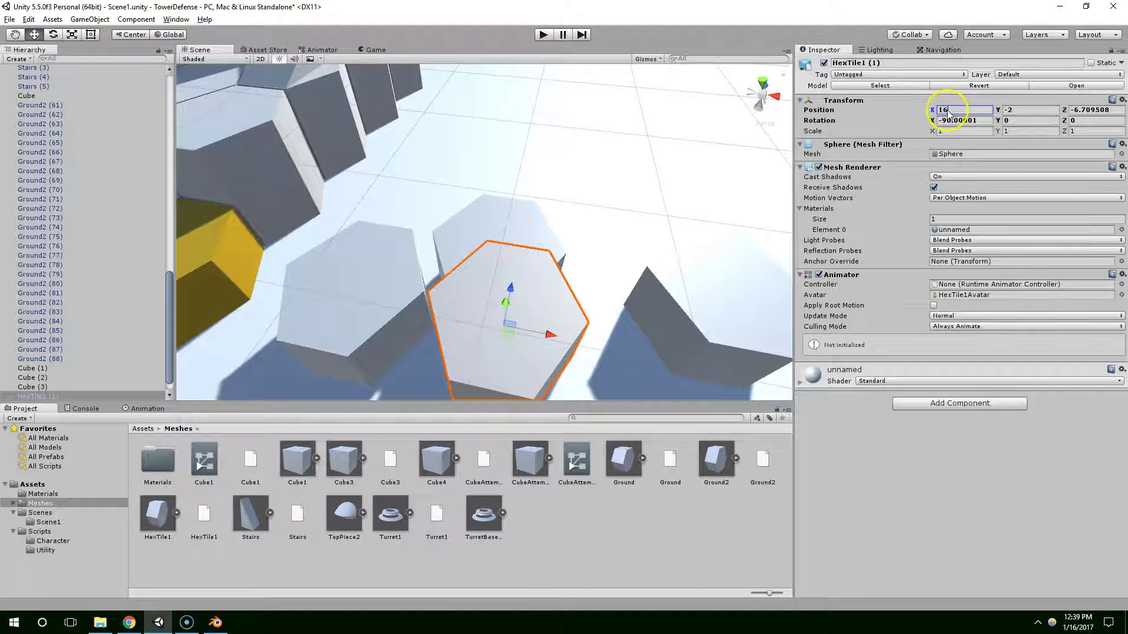
{"action": "key", "text": "Return"}
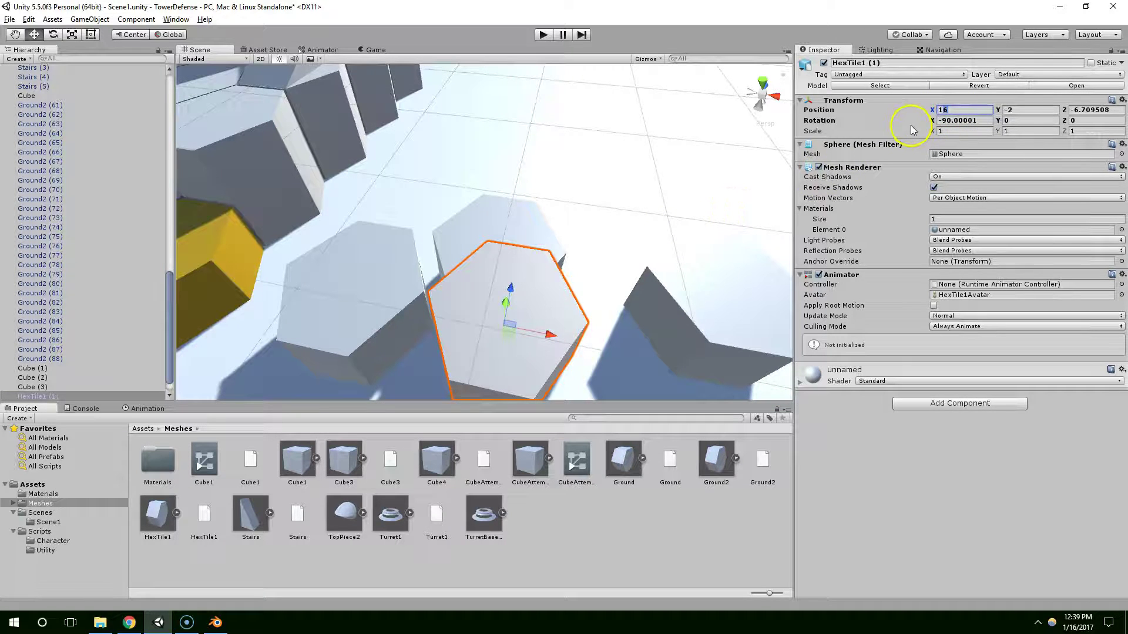
{"action": "left_click", "coordinate": [519, 246]}
{"action": "left_click_drag", "start_coordinate": [534, 273], "coordinate": [668, 183]}
{"action": "left_click", "coordinate": [606, 275]}
{"action": "middle_click_drag", "start_coordinate": [667, 182], "coordinate": [660, 191]}
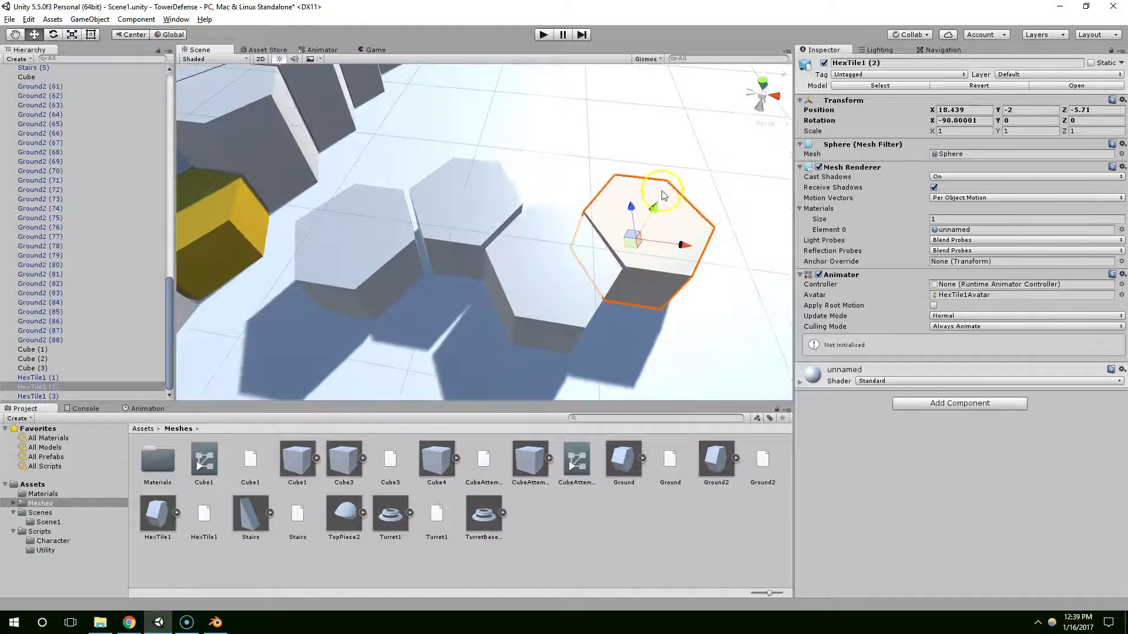
Step: Set the X positions of HexTile1 (3) to 15.5 and HexTile1 (2) to 18.5
{"action": "left_click", "coordinate": [470, 189]}
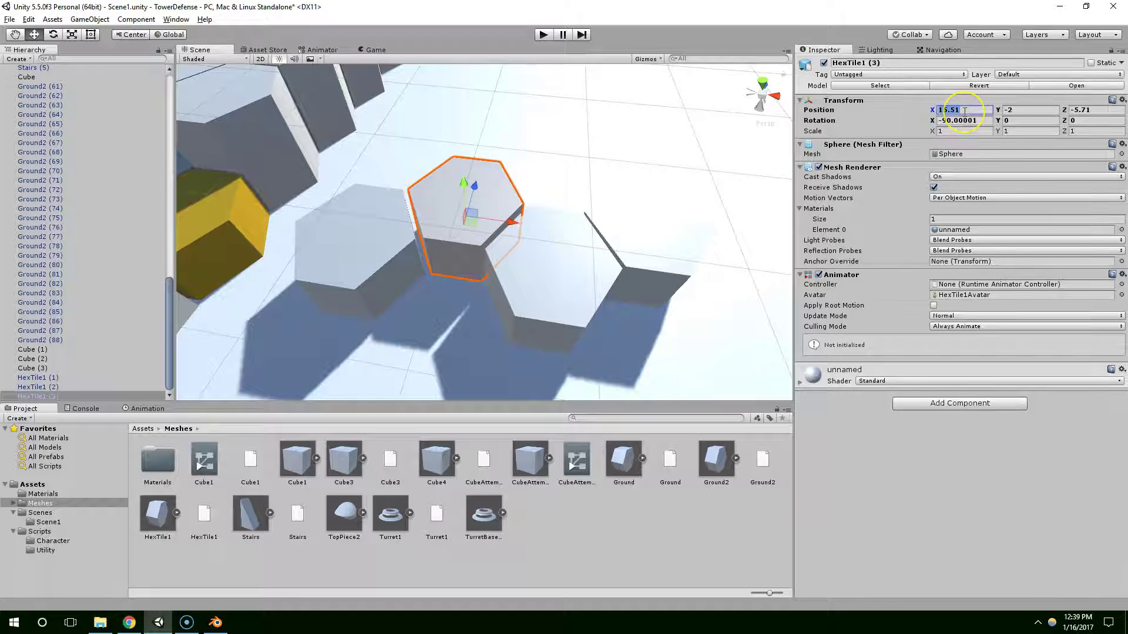
{"action": "type", "text": "15.5"}
{"action": "left_click", "coordinate": [698, 217]}
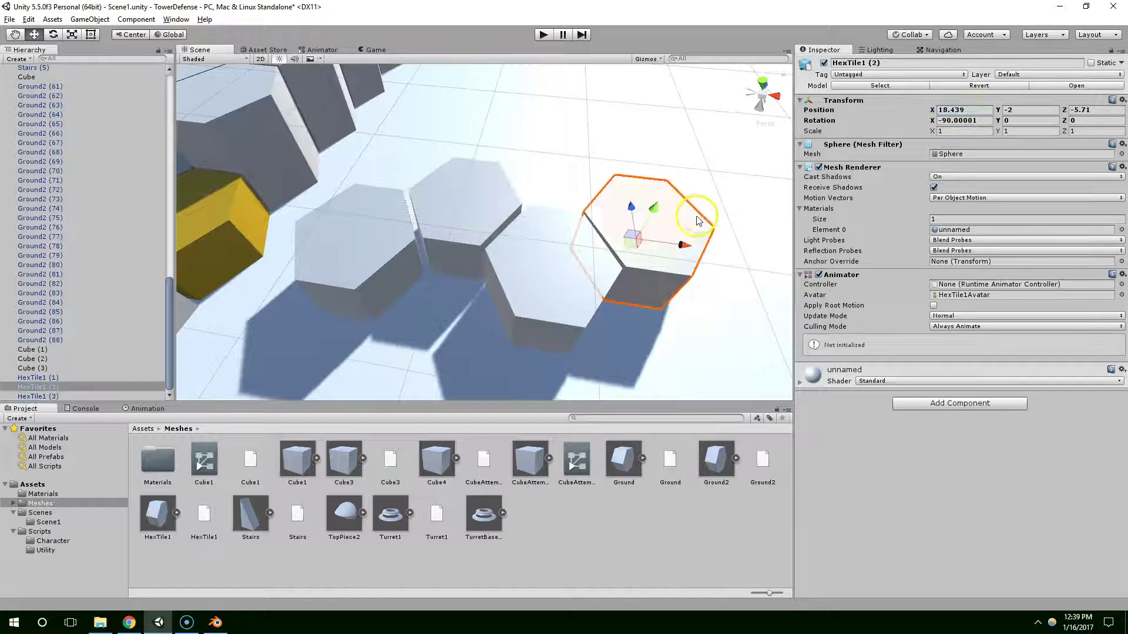
{"action": "left_click", "coordinate": [960, 109]}
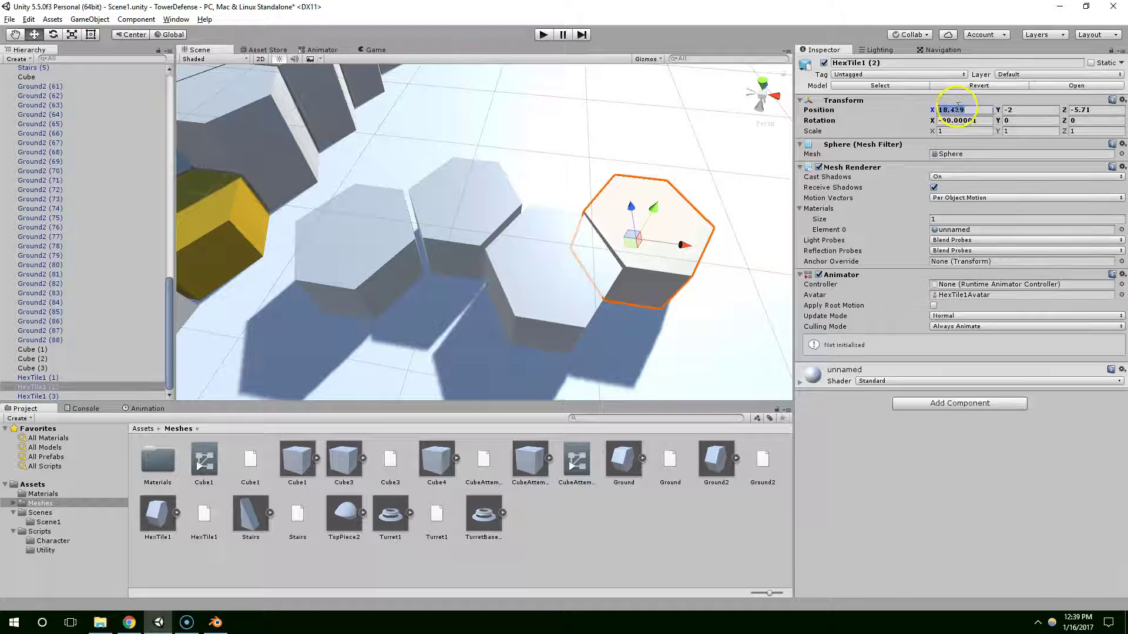
{"action": "type", "text": "18.5"}
Step: Duplicate HexTile1 (1) and move the copy along the X axis to X 20
{"action": "middle_click_drag", "start_coordinate": [653, 202], "coordinate": [613, 225]}
{"action": "left_click", "coordinate": [509, 291]}
{"action": "right_click_drag", "start_coordinate": [507, 292], "coordinate": [448, 319]}
{"action": "left_click", "coordinate": [431, 252]}
{"action": "left_click", "coordinate": [542, 261]}
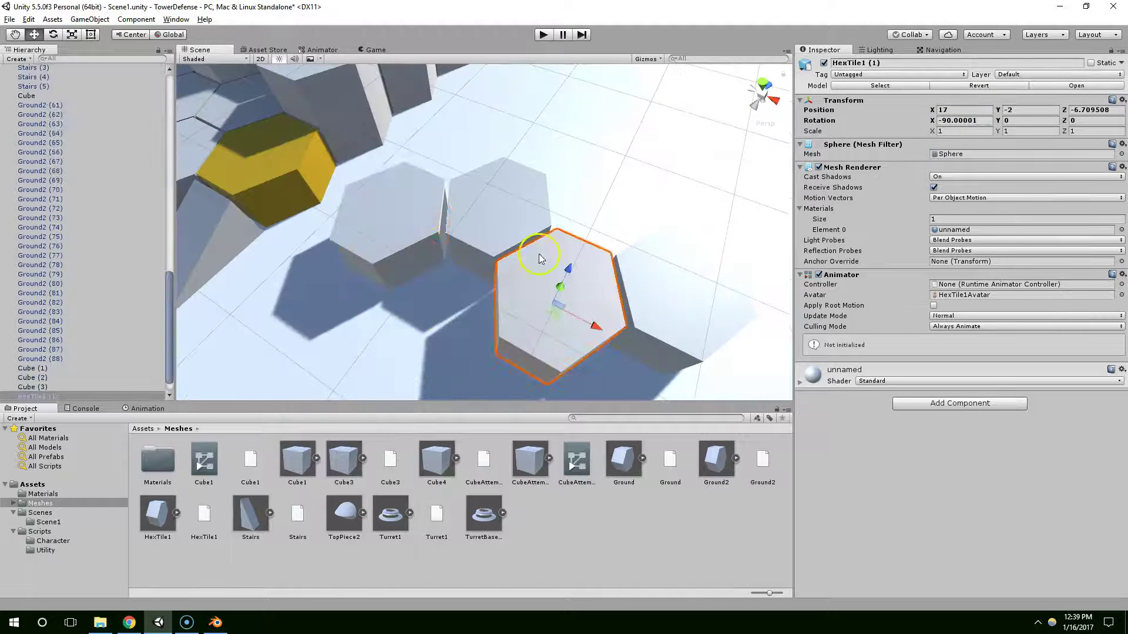
{"action": "left_click", "coordinate": [427, 211]}
{"action": "scroll", "coordinate": [620, 268], "scroll_direction": "down", "scroll_amount": 3}
{"action": "left_click", "coordinate": [530, 271]}
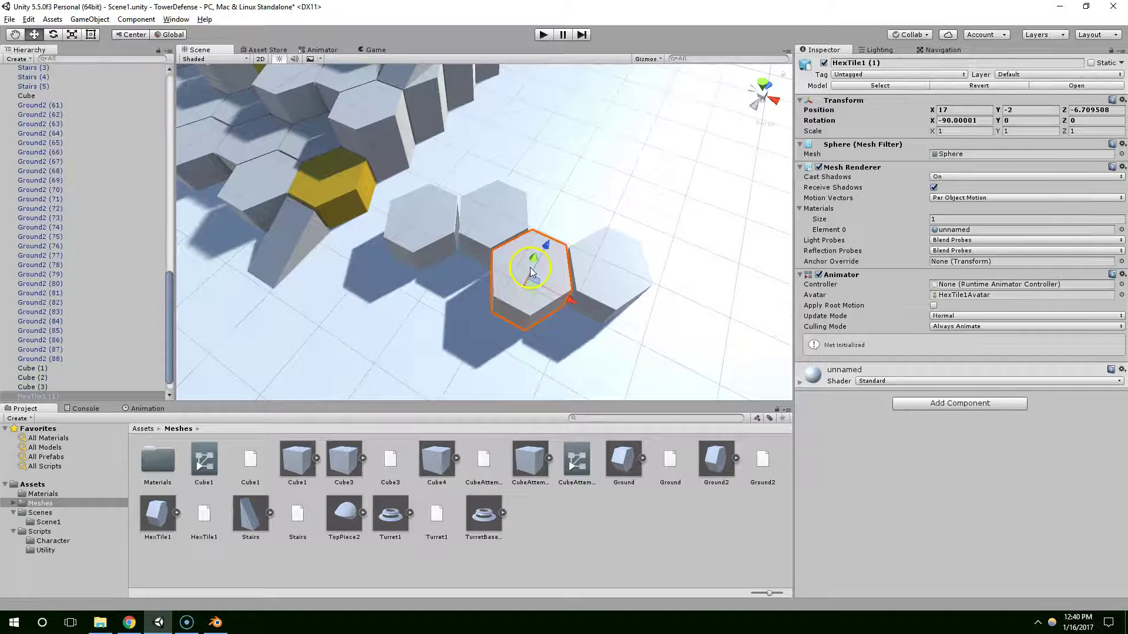
{"action": "key", "text": "ctrl+d"}
{"action": "left_click_drag", "start_coordinate": [566, 294], "coordinate": [664, 353]}
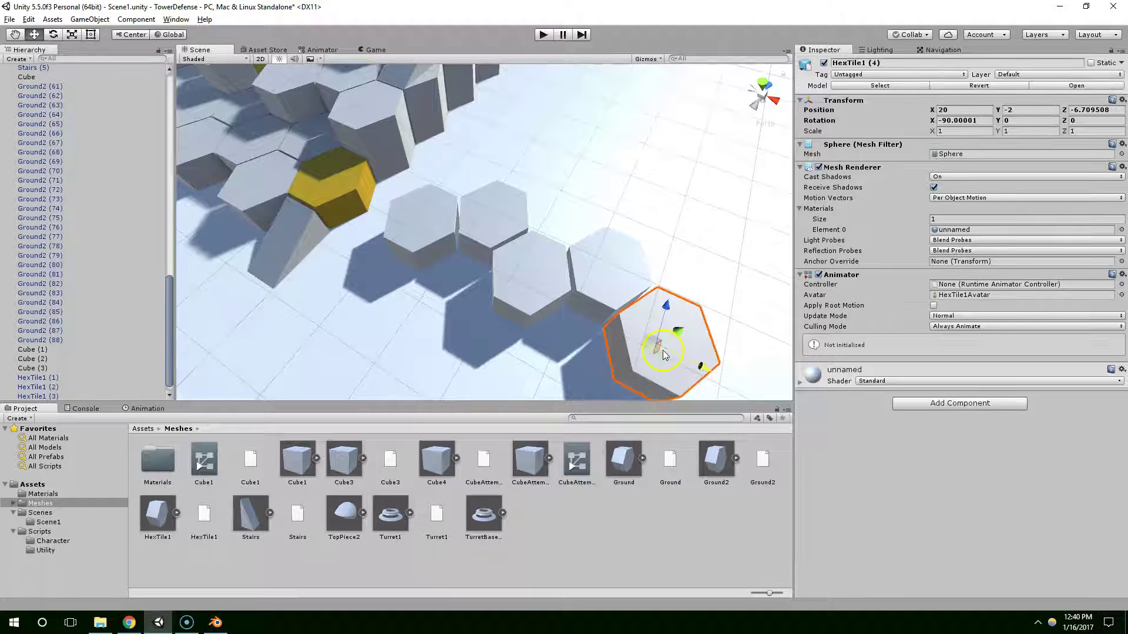
Step: Duplicate HexTile1 (2) and move the copy along the X axis to X 21.5
{"action": "left_click", "coordinate": [545, 206]}
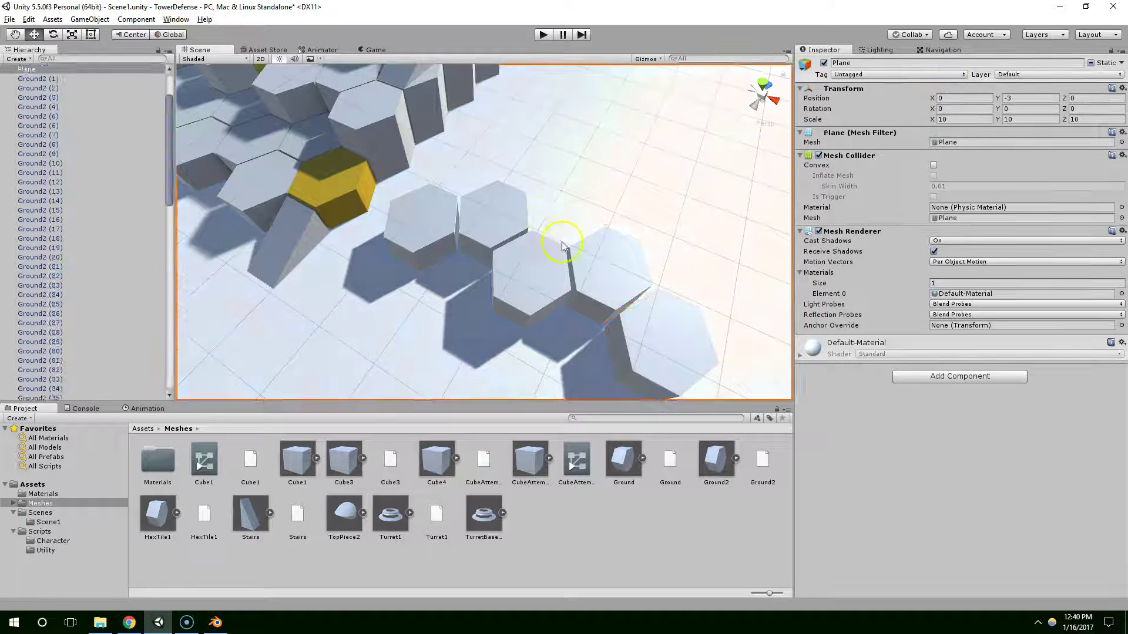
{"action": "left_click", "coordinate": [574, 255]}
{"action": "left_click", "coordinate": [503, 217]}
{"action": "left_click", "coordinate": [607, 274]}
{"action": "middle_click_drag", "start_coordinate": [778, 332], "coordinate": [691, 284]}
{"action": "key", "text": "ctrl+d"}
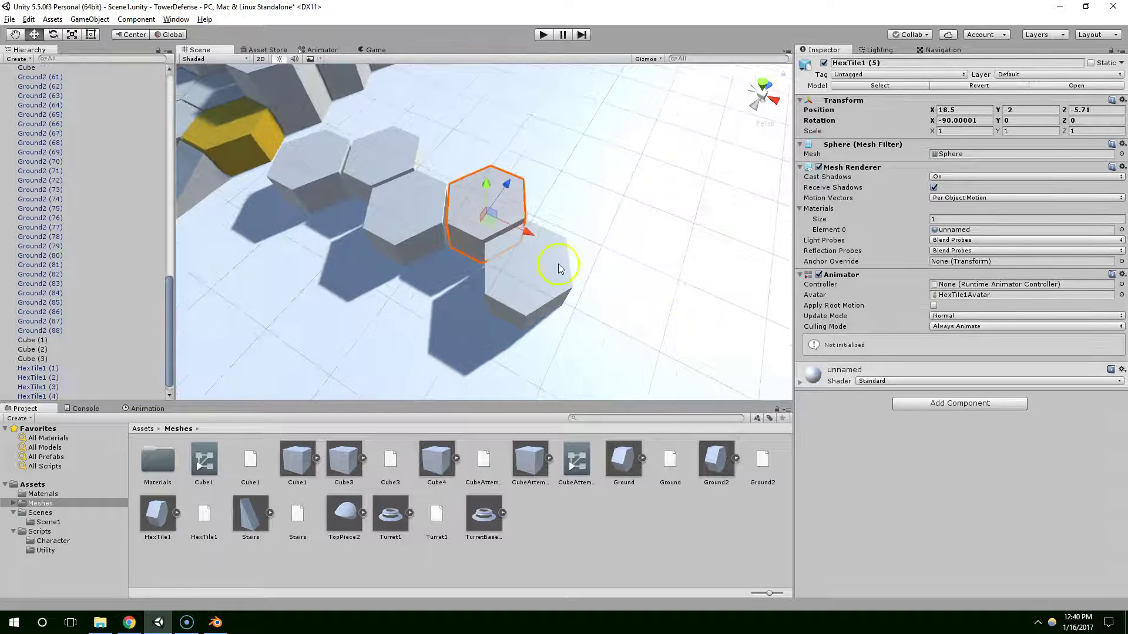
{"action": "left_click_drag", "start_coordinate": [530, 235], "coordinate": [634, 285]}
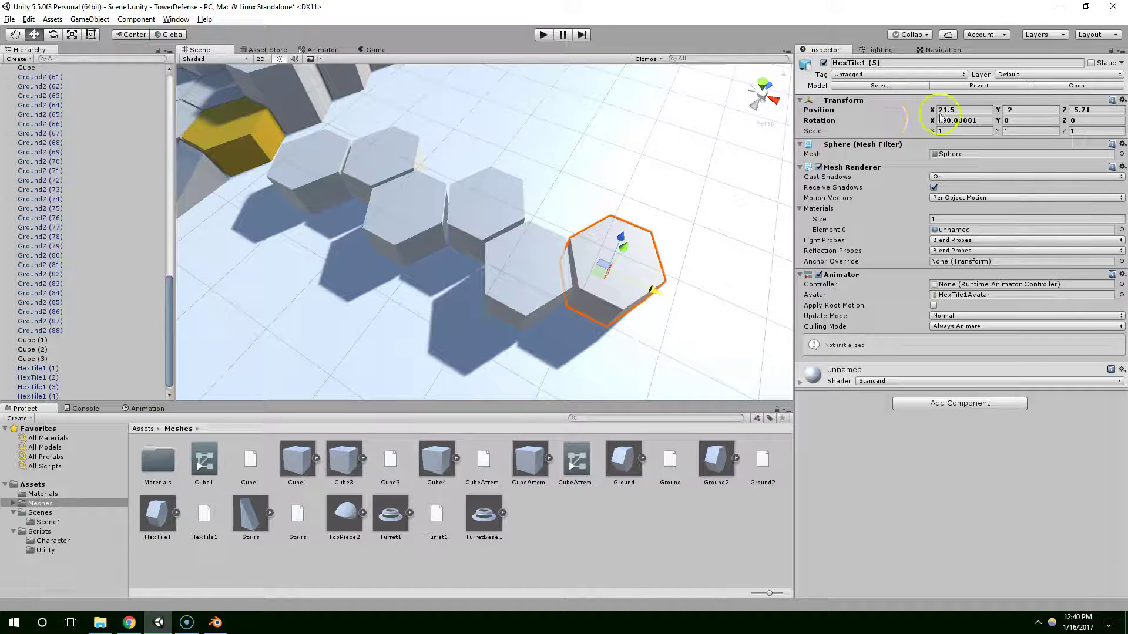
Step: Select all six hex tiles, duplicate them and place the copies along Z as an adjoining strip behind the originals
{"action": "left_click", "coordinate": [506, 198]}
{"action": "left_click", "coordinate": [604, 278]}
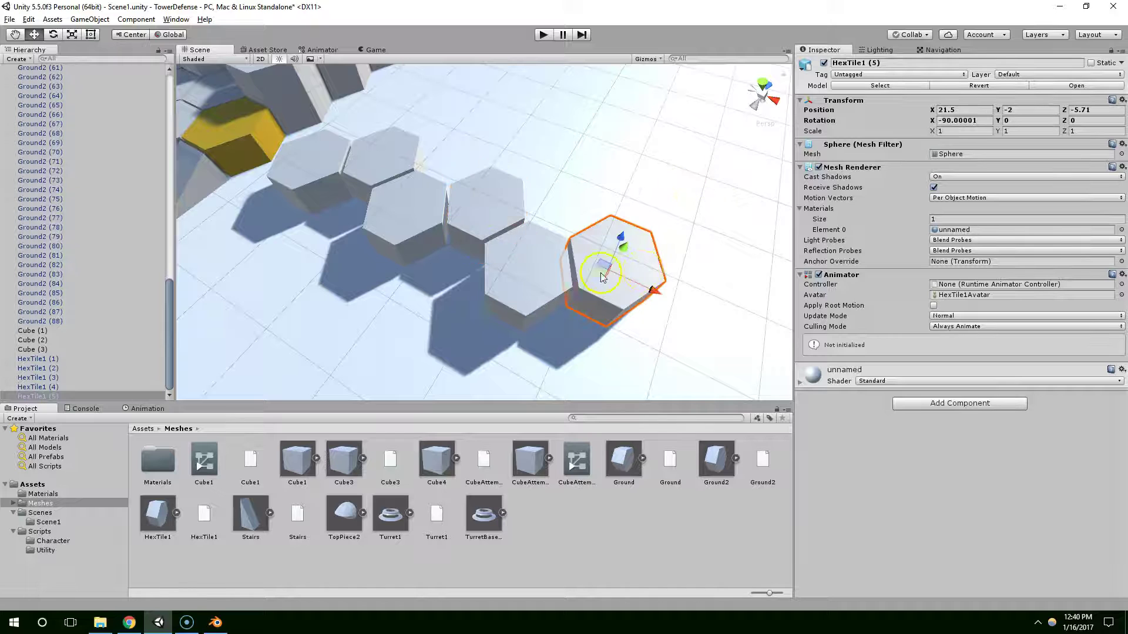
{"action": "left_click", "coordinate": [537, 252]}
{"action": "left_click", "coordinate": [395, 212], "text": "shift"}
{"action": "left_click", "coordinate": [315, 168], "text": "shift"}
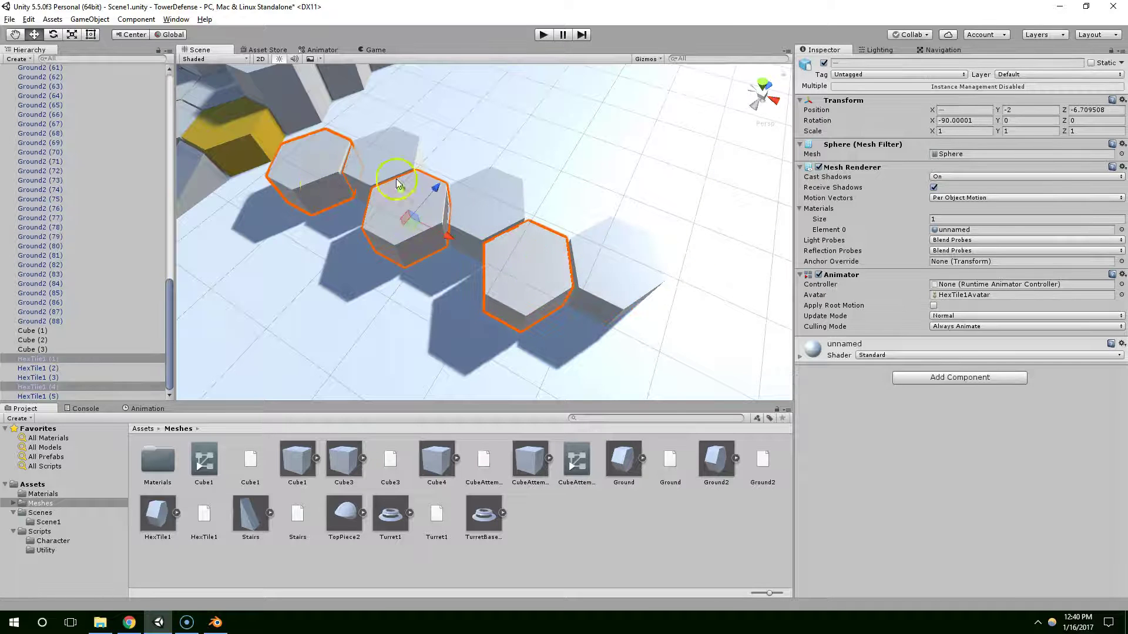
{"action": "left_click", "coordinate": [492, 216], "text": "shift"}
{"action": "left_click", "coordinate": [398, 165], "text": "shift"}
{"action": "middle_click_drag", "start_coordinate": [612, 256], "coordinate": [575, 285]}
{"action": "left_click", "coordinate": [575, 285], "text": "shift"}
{"action": "key", "text": "ctrl+d"}
{"action": "key", "text": "ctrl+d"}
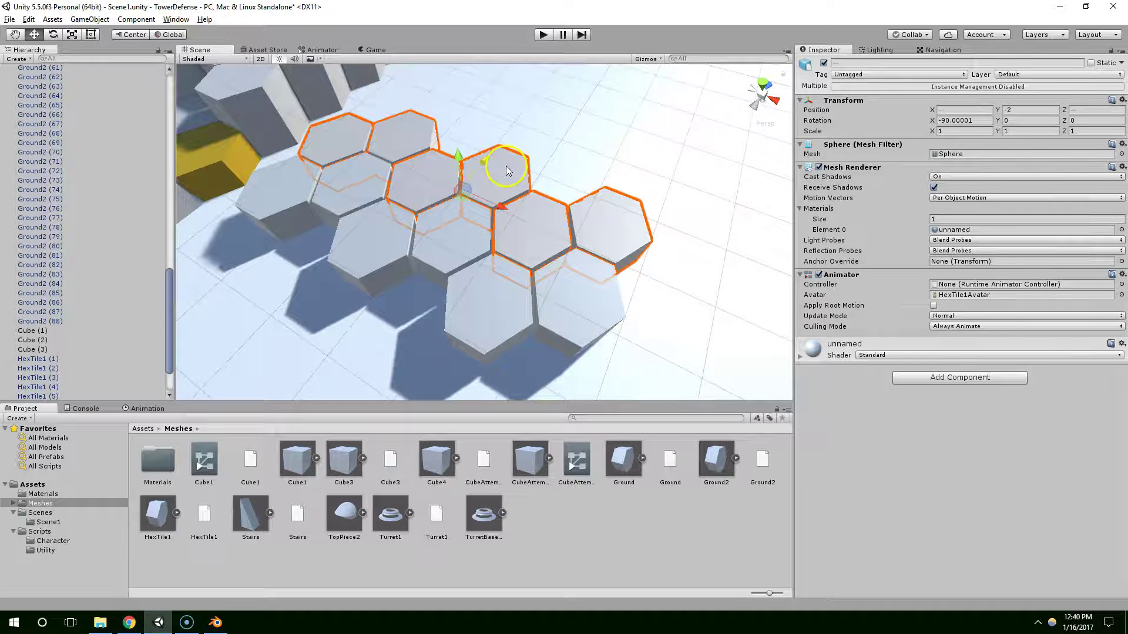